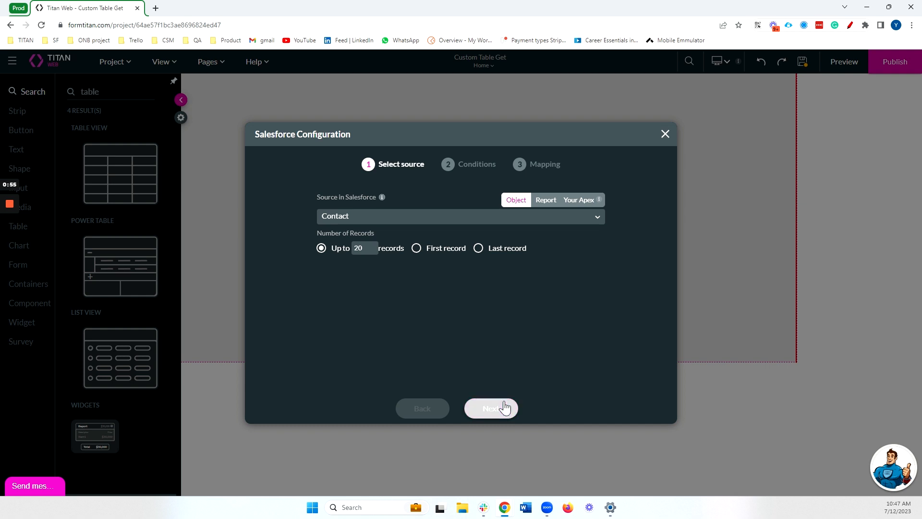
Step: Keep Contact as the source and add a condition that the Account ID reference is not empty
left_click(500, 406)
left_click(333, 218)
type("accou")
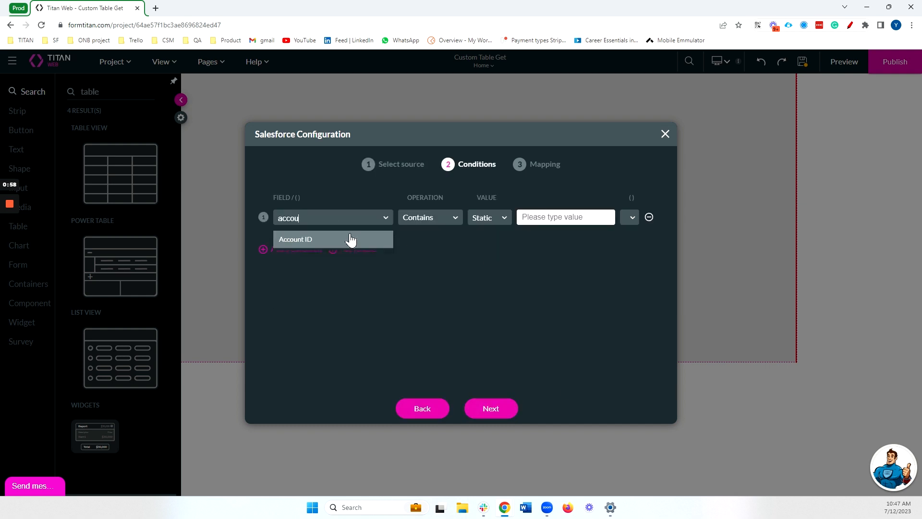
left_click(350, 240)
left_click(430, 217)
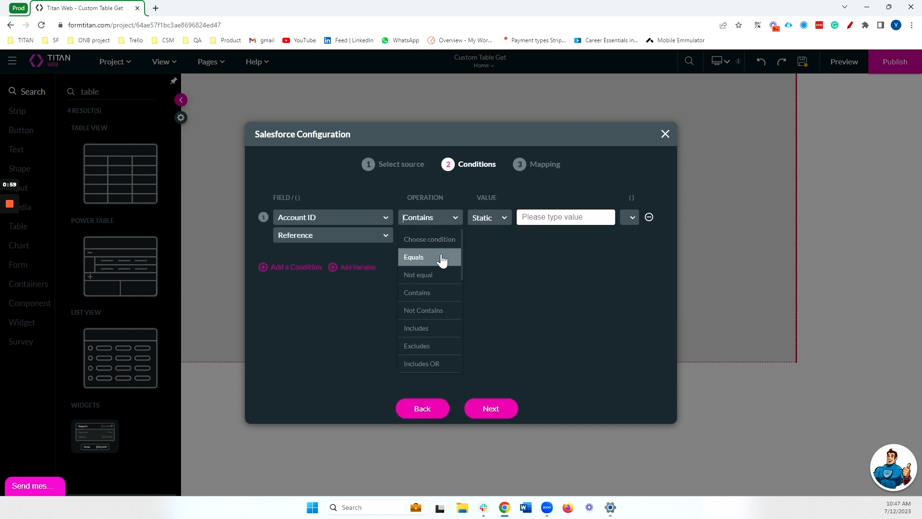
type("is")
left_click(442, 260)
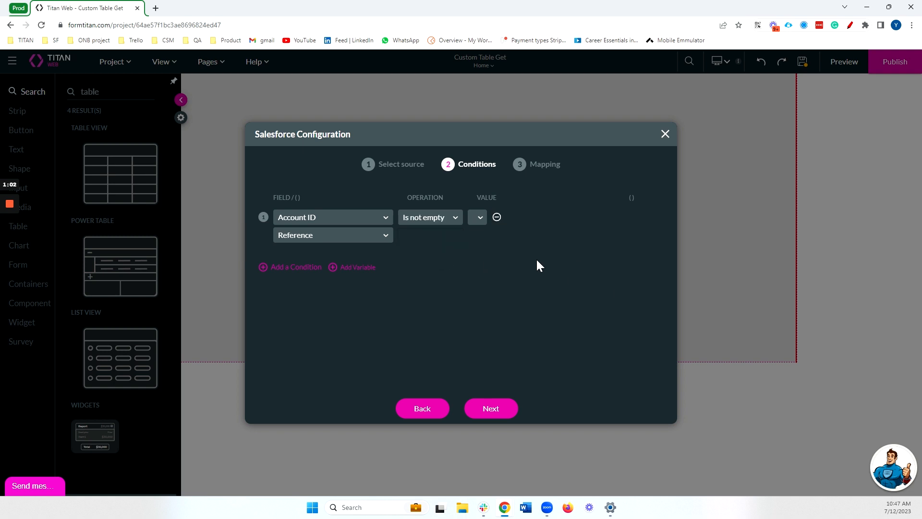
left_click(487, 414)
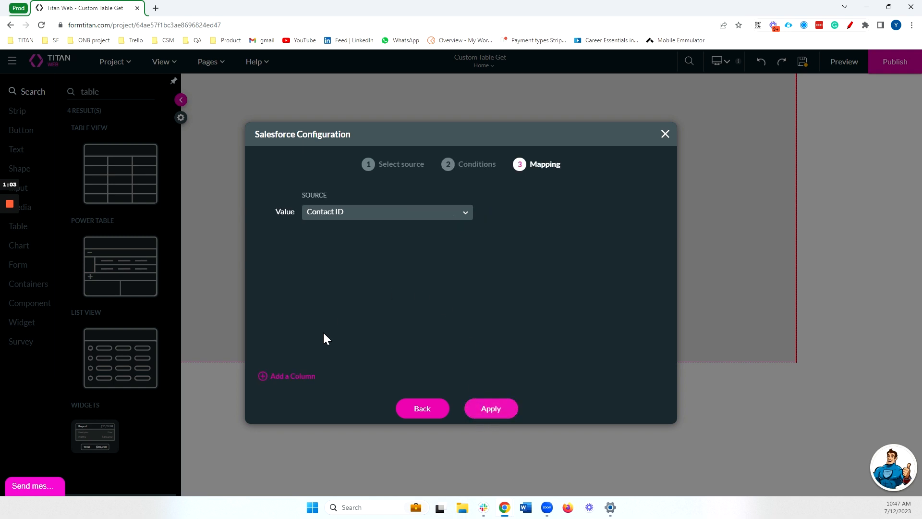
Step: Map the first two table columns to the Full Name and Email fields
left_click(429, 243)
type("fu")
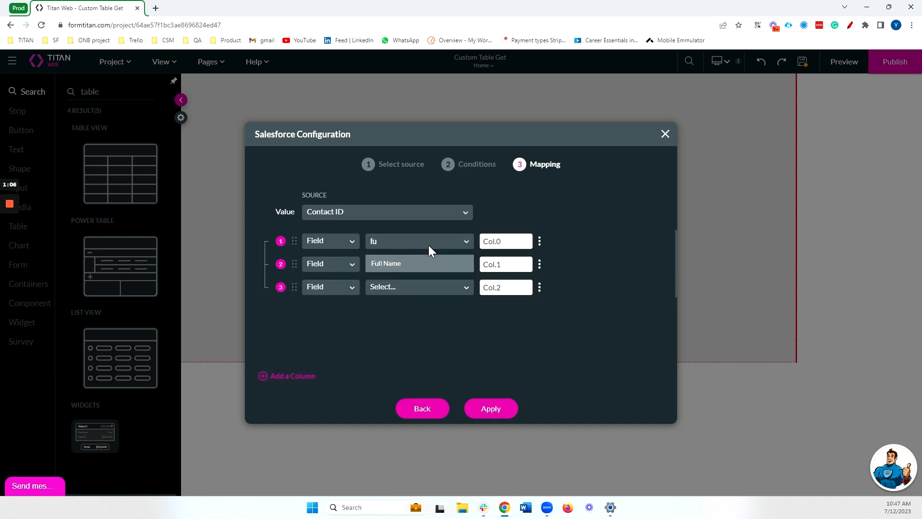
left_click(429, 265)
left_click(428, 266)
type("email")
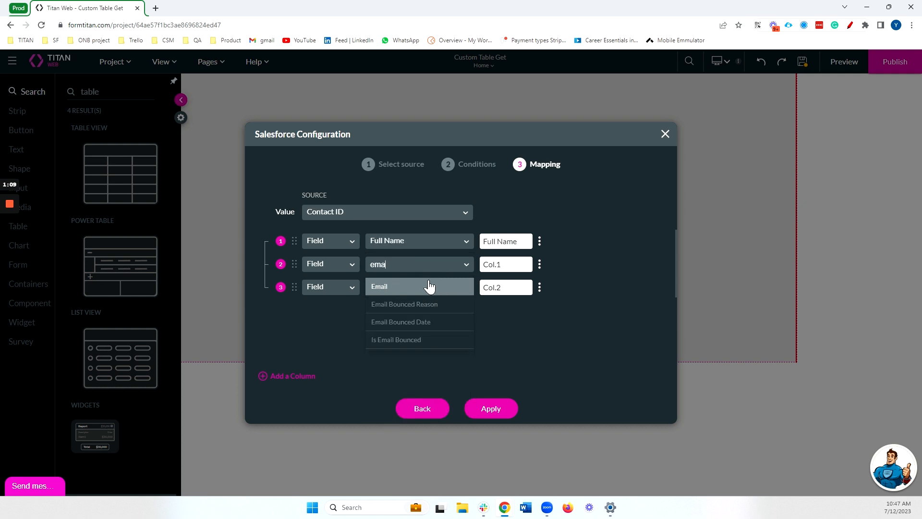
left_click(428, 286)
Step: Map the third column to Account ID, referencing the Account object's Account Name, and apply the Salesforce configuration
left_click(448, 287)
type("acc")
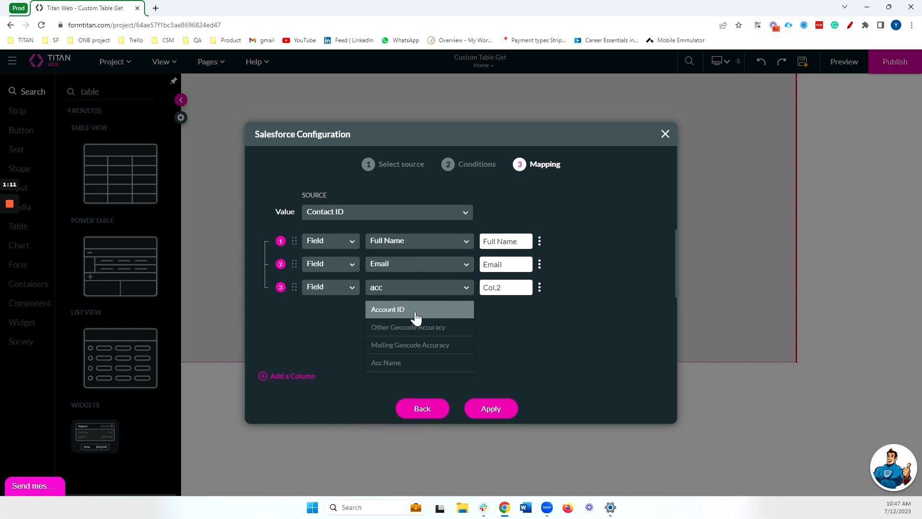
left_click(416, 313)
left_click(470, 288)
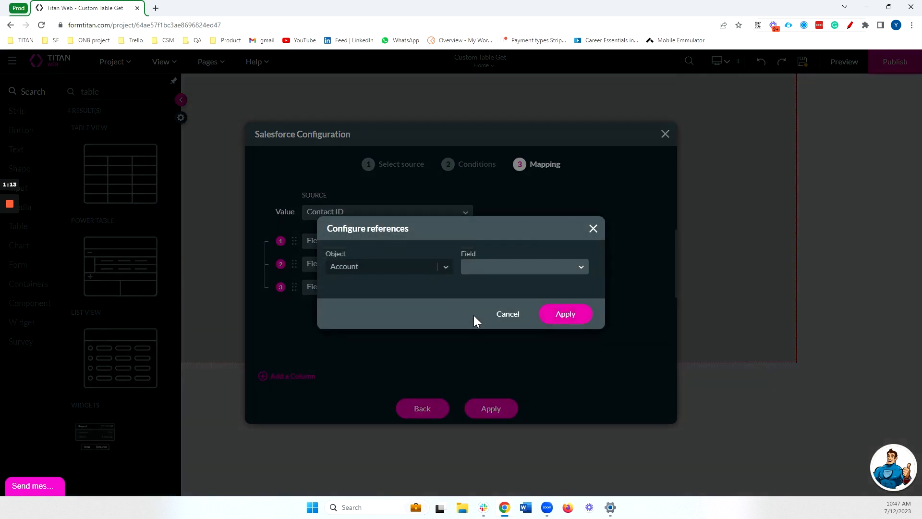
left_click(503, 269)
type("account")
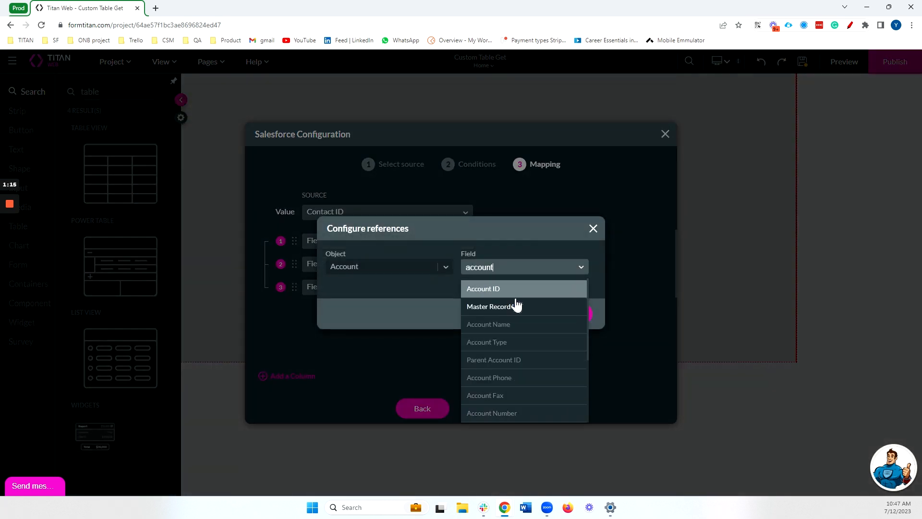
left_click(495, 326)
left_click(556, 317)
left_click(490, 409)
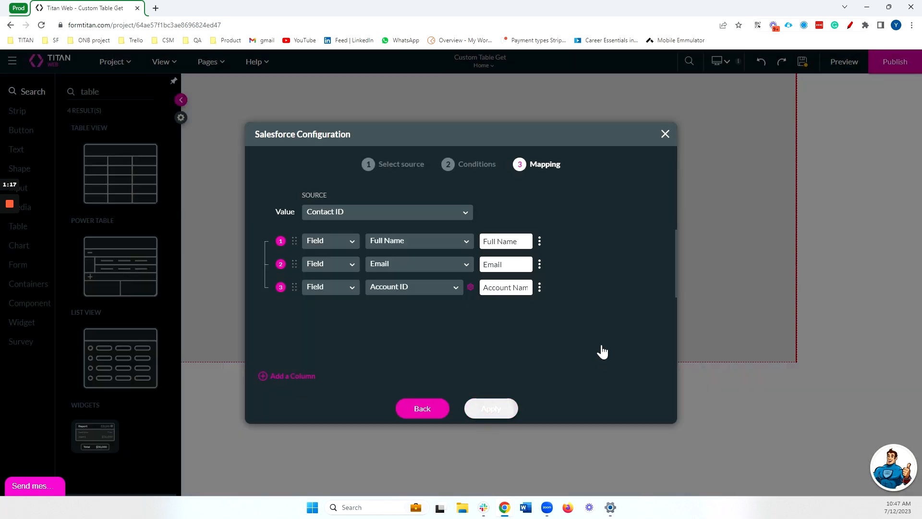
Step: Widen the Power Table on the canvas, then save and preview the project
left_click_drag(471, 218, 646, 218)
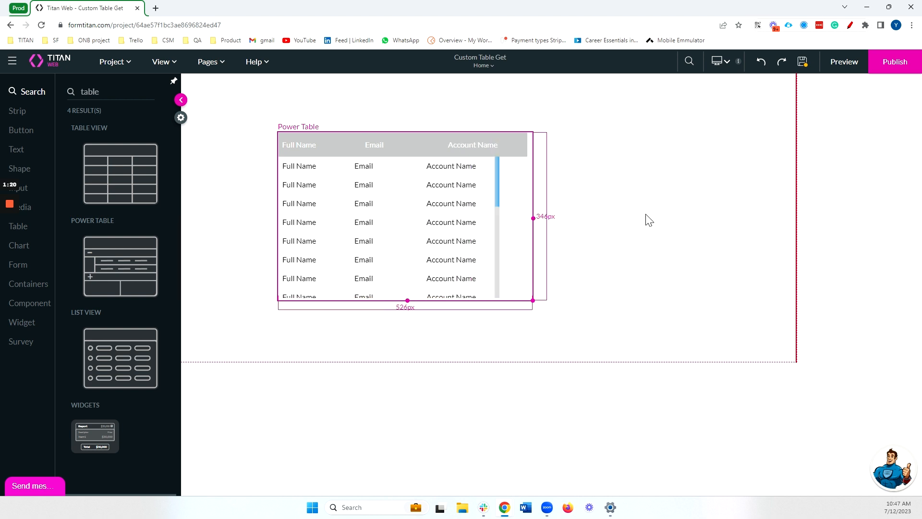
left_click(802, 61)
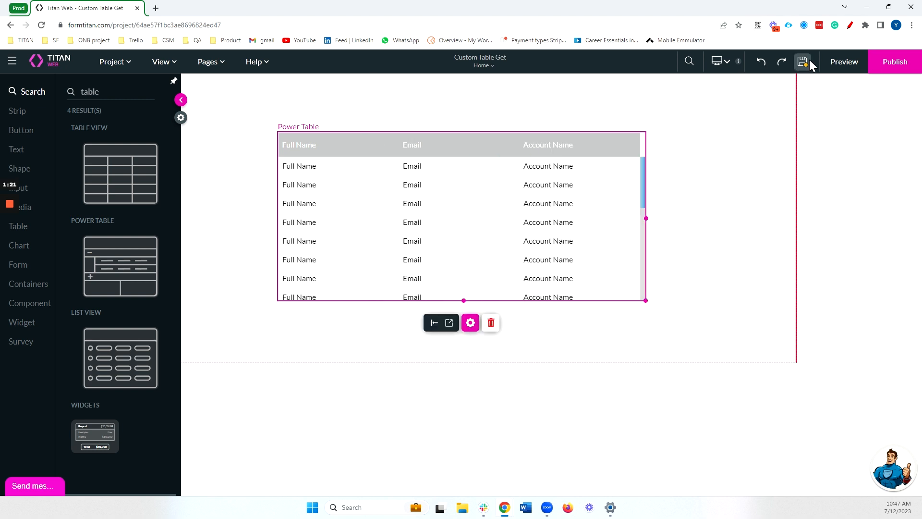
left_click(834, 63)
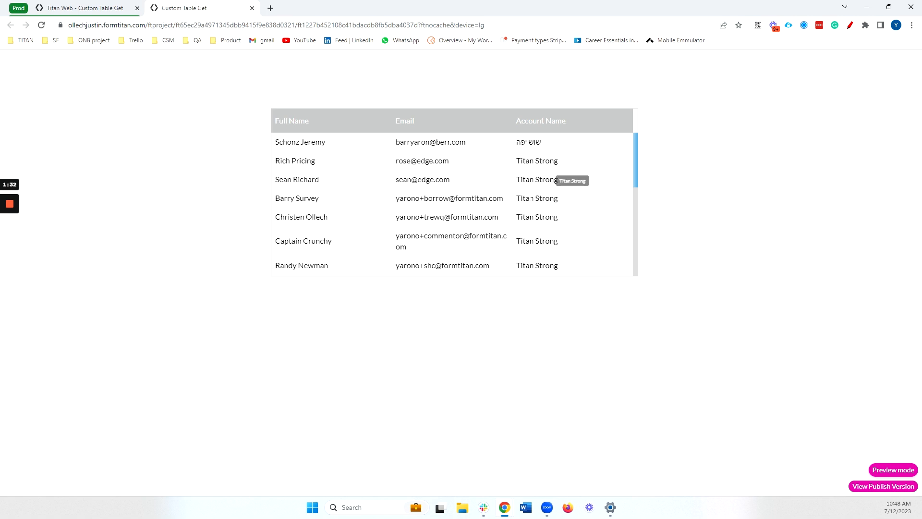
Step: Return to the project editor and open the Home page's actions that run every time the page loads
left_click(73, 7)
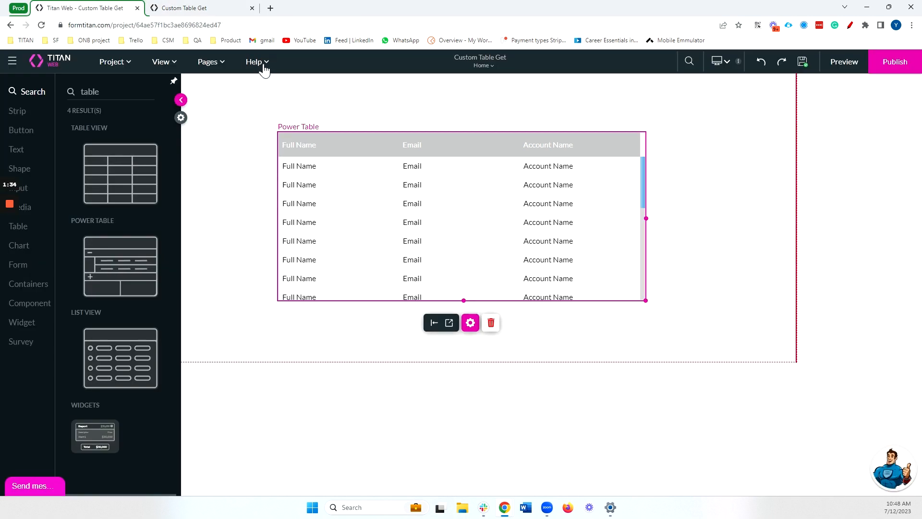
left_click(221, 67)
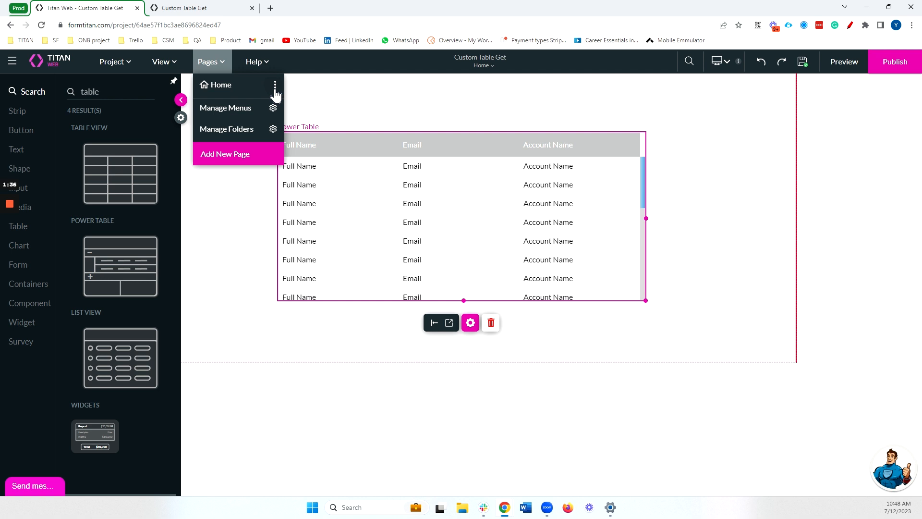
left_click(275, 87)
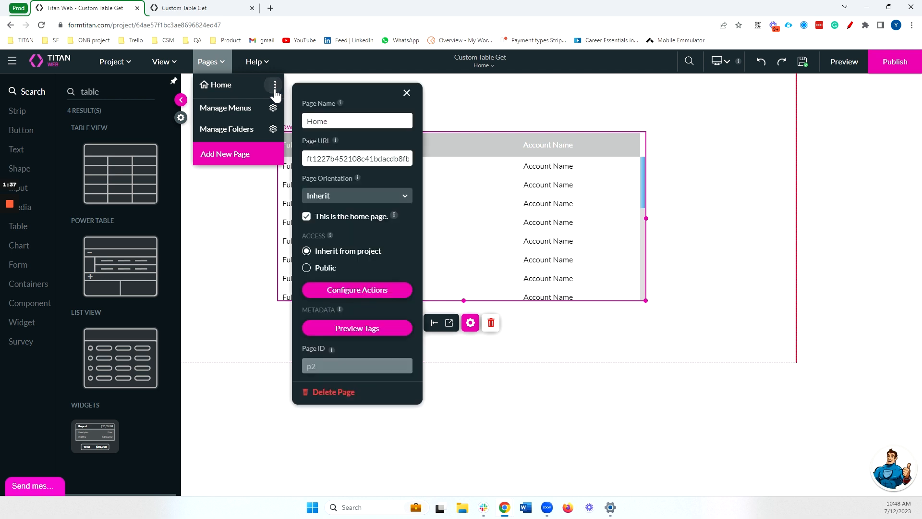
left_click(390, 291)
left_click(233, 152)
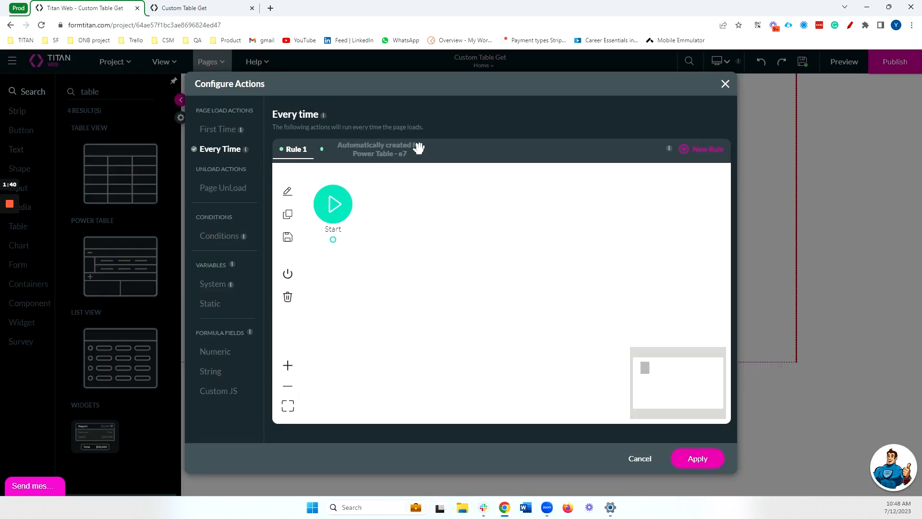
Step: Examine the Salesforce action in the rule automatically created for the Power Table, then close the page action settings
left_click(391, 148)
scroll(601, 249, "down", 5)
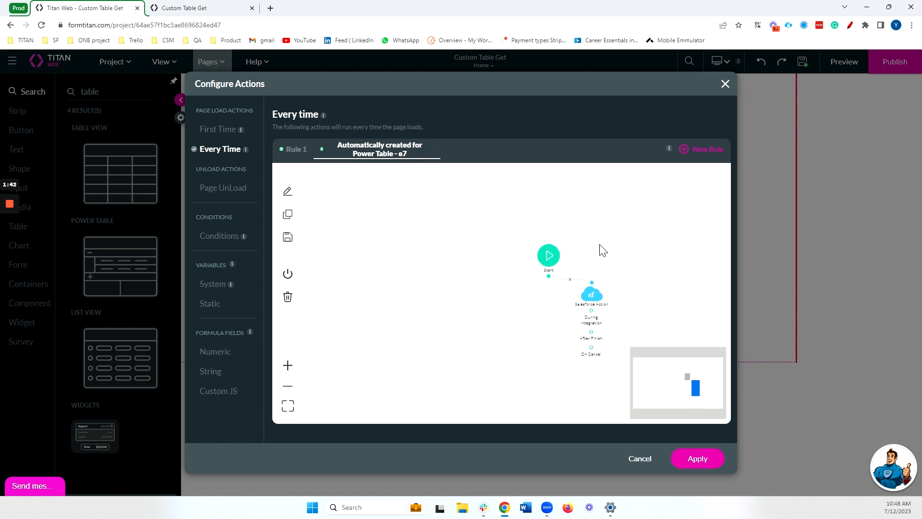
left_click(484, 270)
double_click(483, 270)
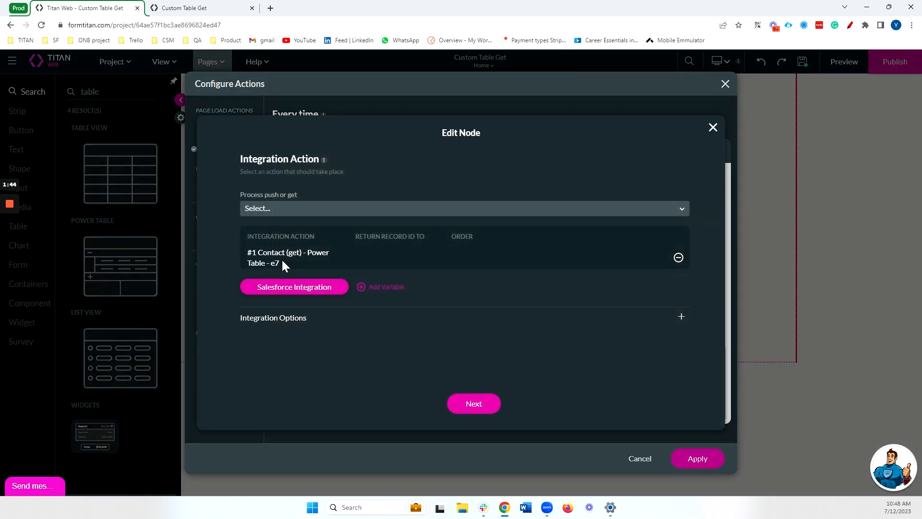
left_click_drag(248, 258, 323, 261)
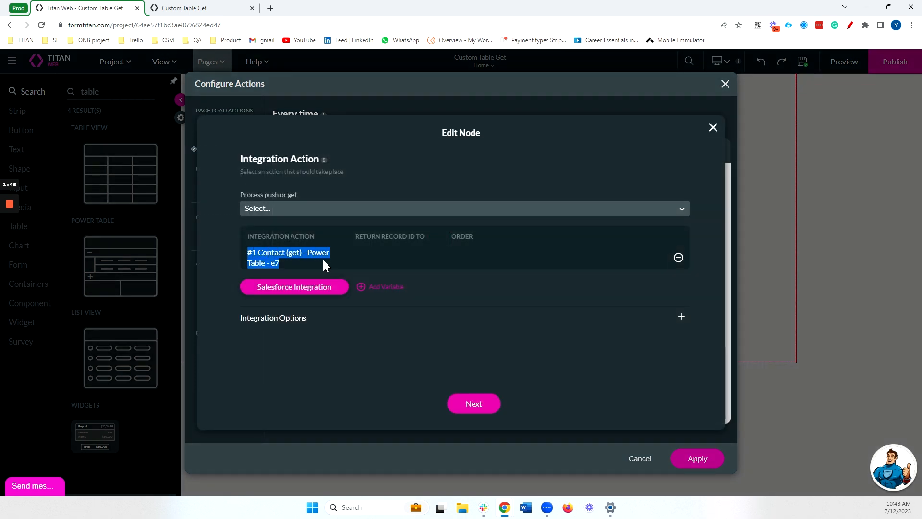
left_click(714, 126)
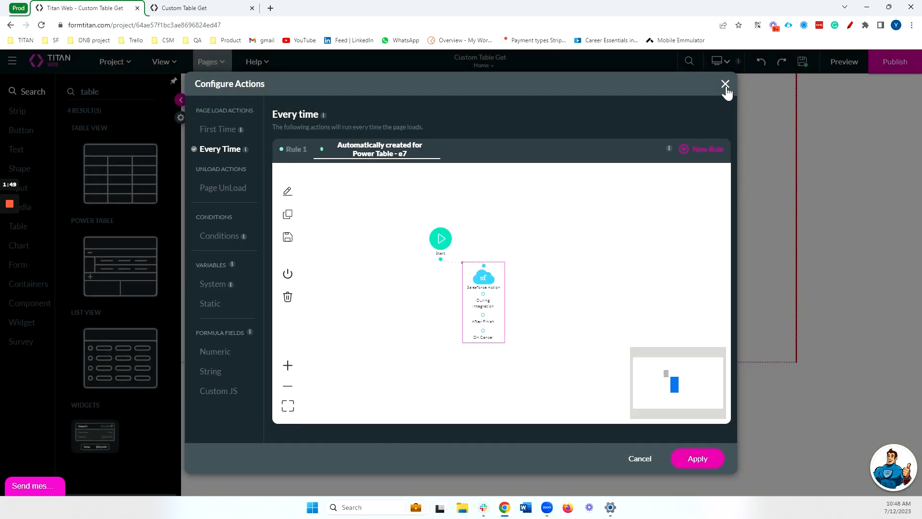
left_click(725, 84)
left_click(406, 93)
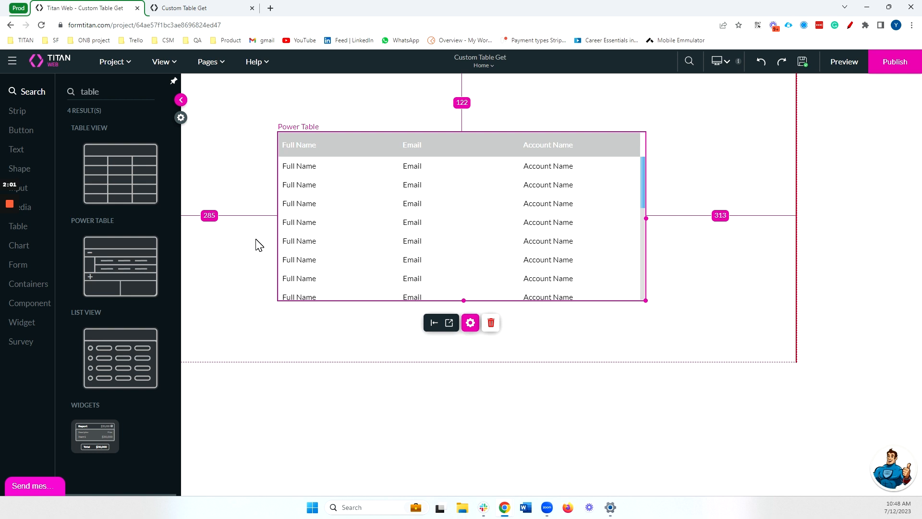
Step: Add a Lookup input field to the page above the Power Table
left_click(45, 196)
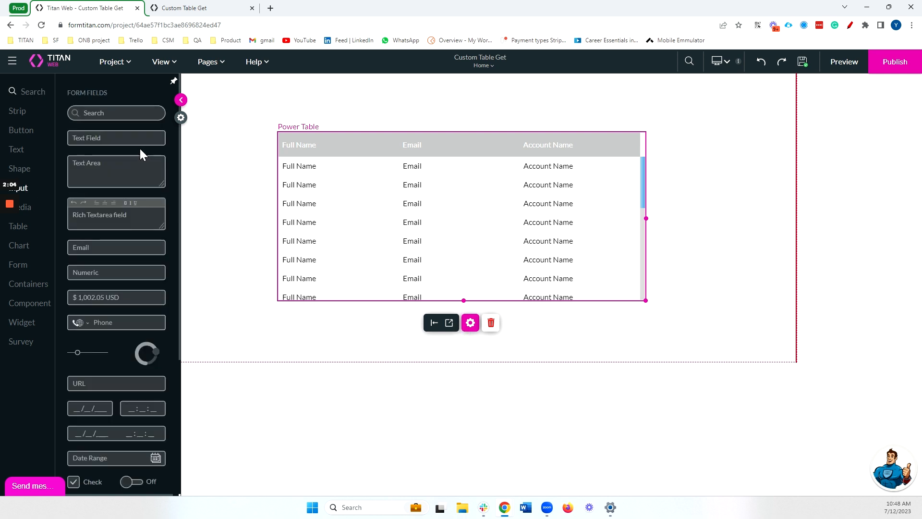
scroll(132, 245, "down", 4)
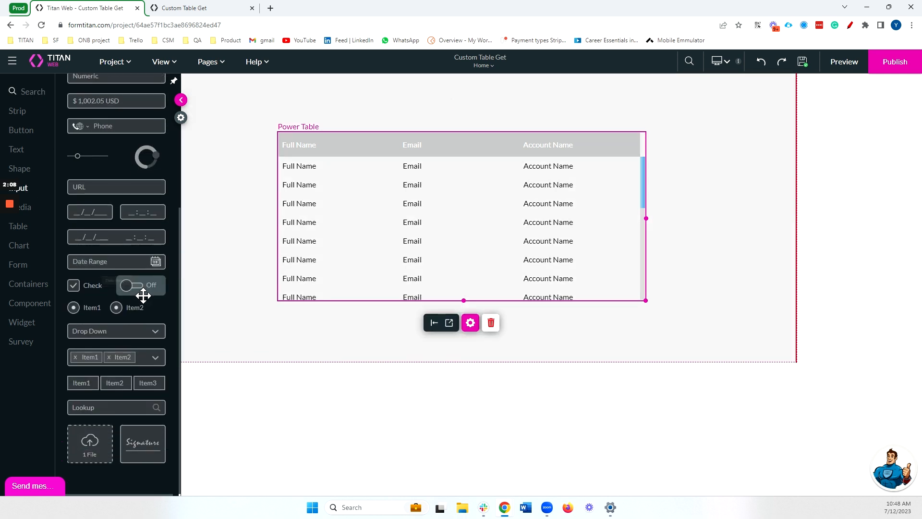
left_click_drag(120, 403, 329, 102)
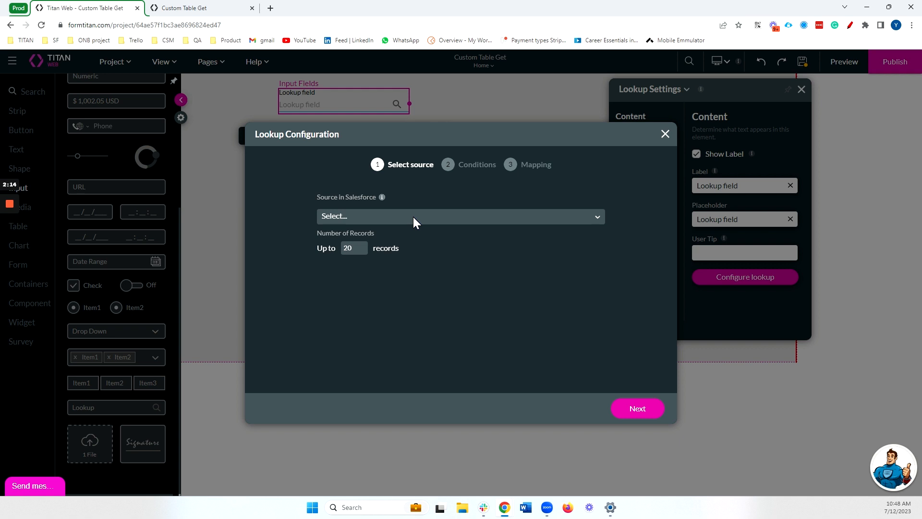
Step: Configure the lookup with Account as its Salesforce source, keeping the default Account Name condition and mapping
left_click(413, 217)
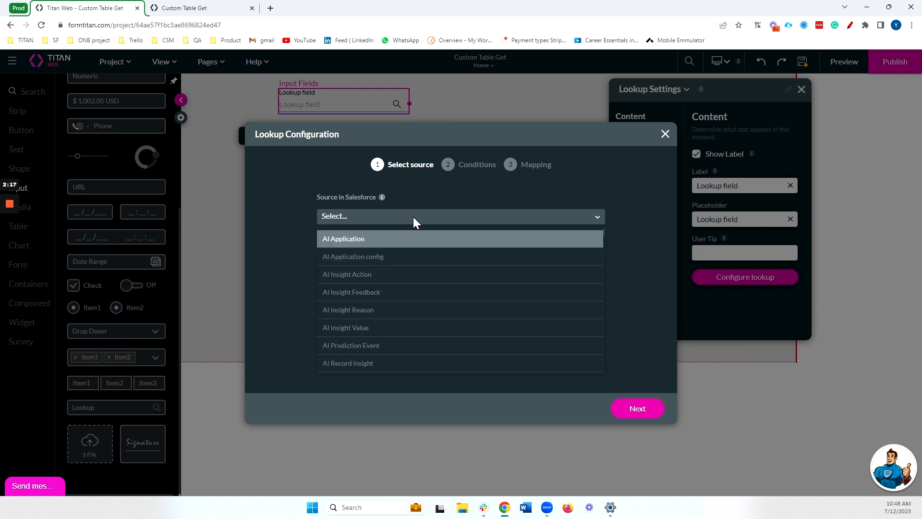
type("acc")
left_click(371, 260)
left_click(634, 408)
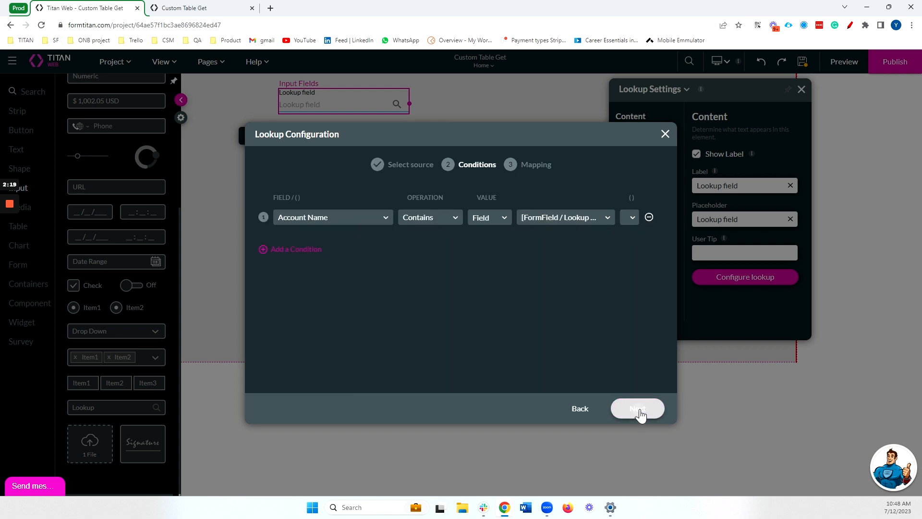
left_click(639, 411)
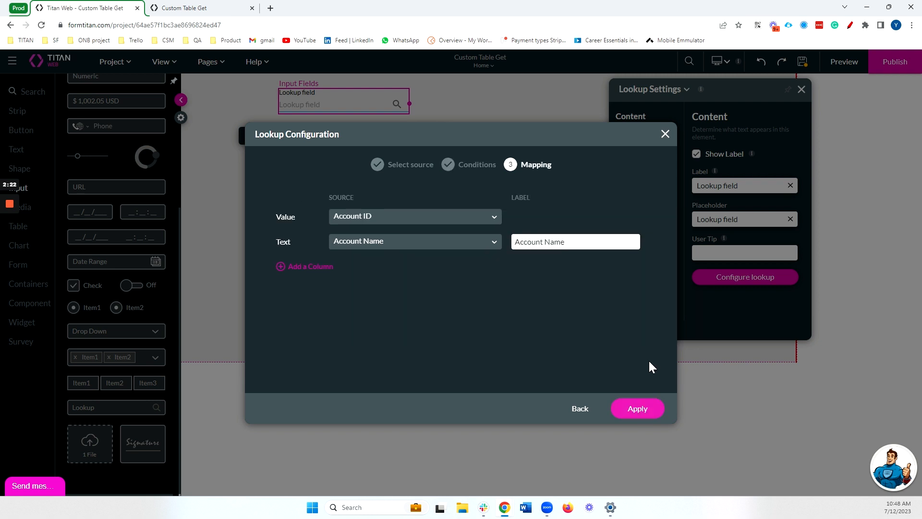
left_click(649, 410)
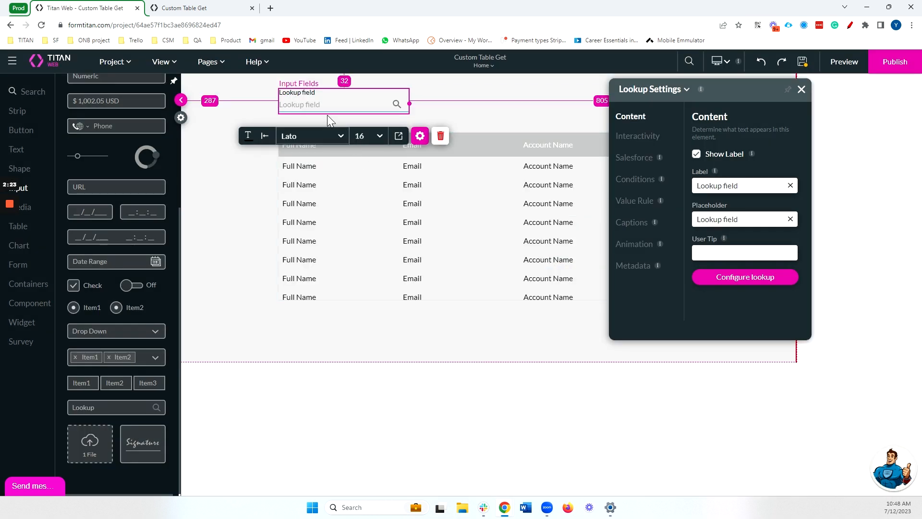
Step: Set the lookup field's label to "Account Lookup"
left_click(344, 209)
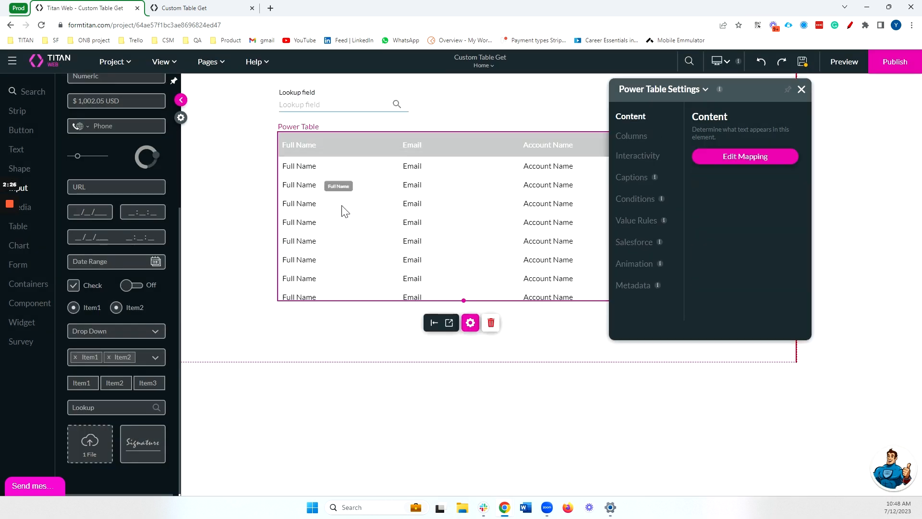
left_click(312, 101)
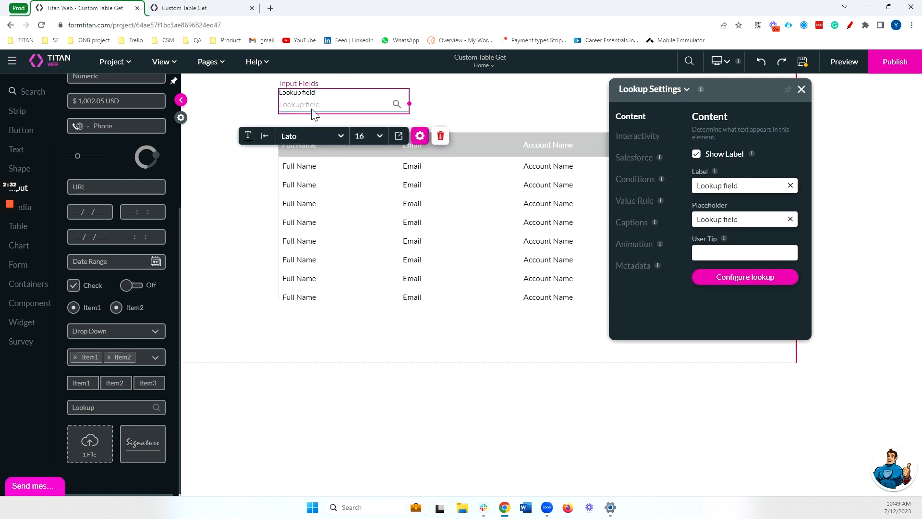
triple_click(752, 180)
type("Account Lookup")
Step: Clone the Power Table's Contact get integration in the project's Salesforce integration settings
left_click(181, 118)
left_click(46, 216)
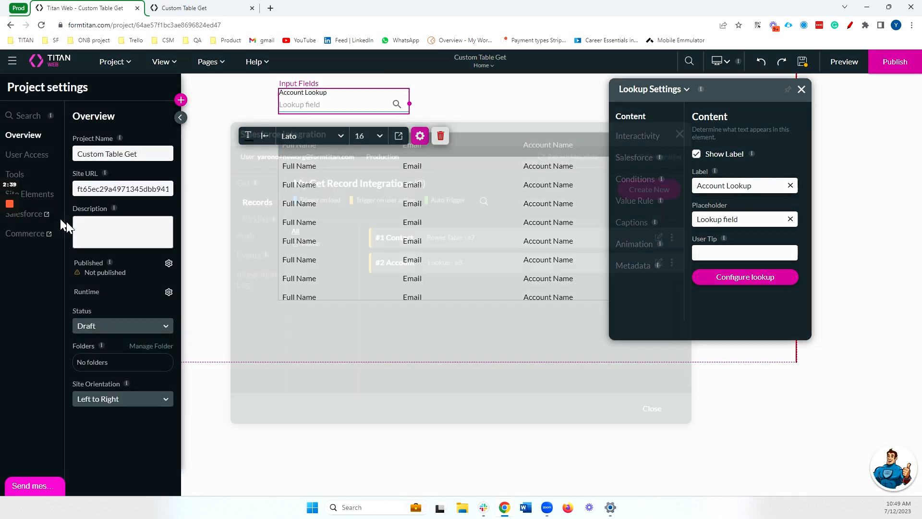
left_click(671, 238)
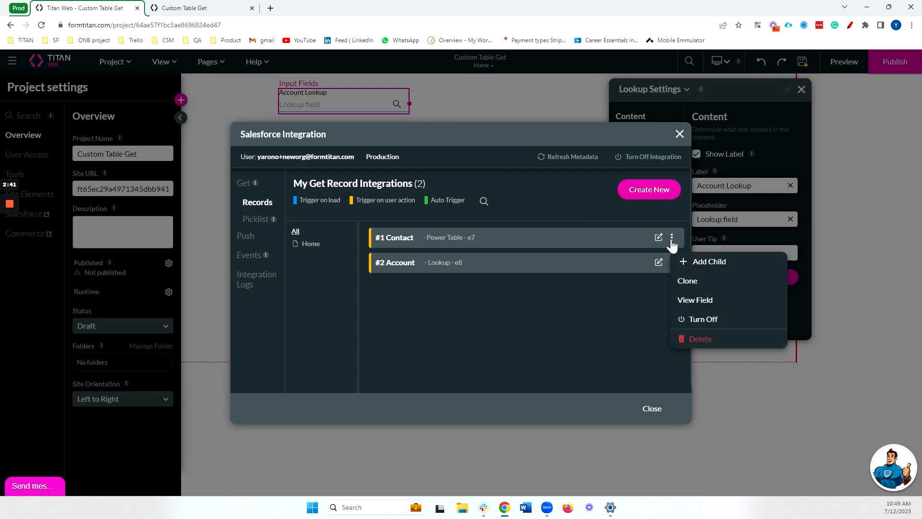
left_click(699, 291)
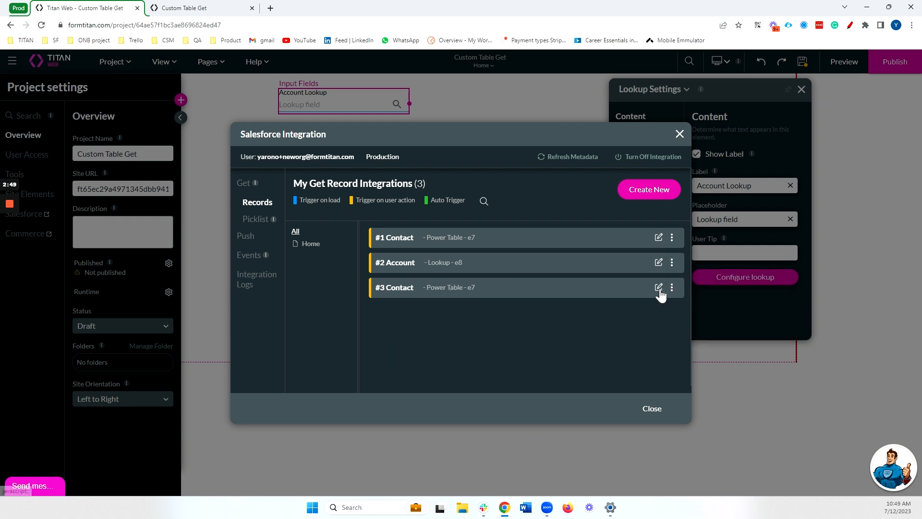
Step: Open the cloned #3 Contact get integration and set its description to "Custom based on account lookup"
left_click(658, 287)
left_click_drag(579, 175, 491, 178)
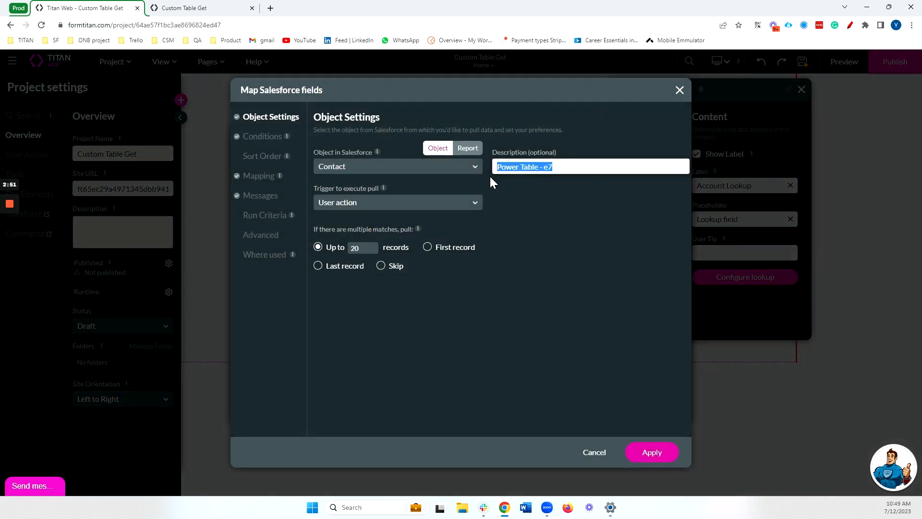
type("Custom based on account lo")
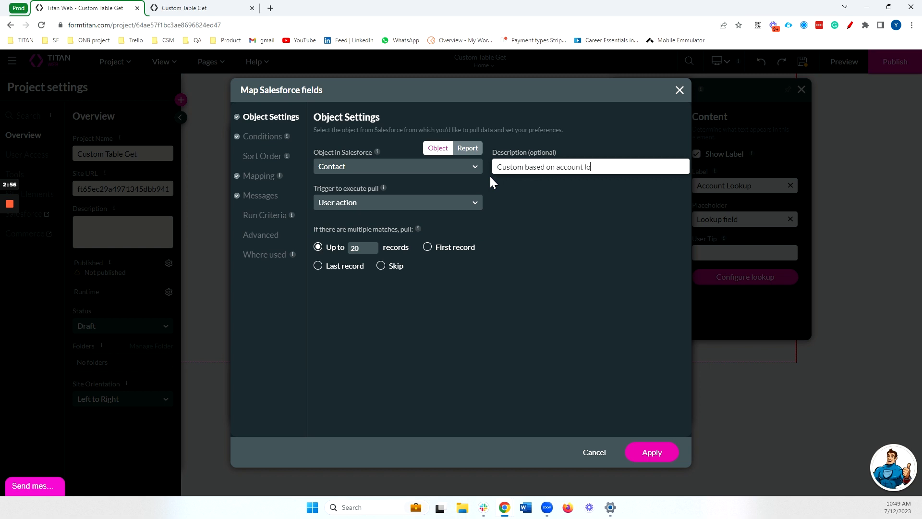
type("okup")
Step: Set the cloned integration's condition to Account ID Equals the field Account Lookup / Value, and apply it
left_click(260, 141)
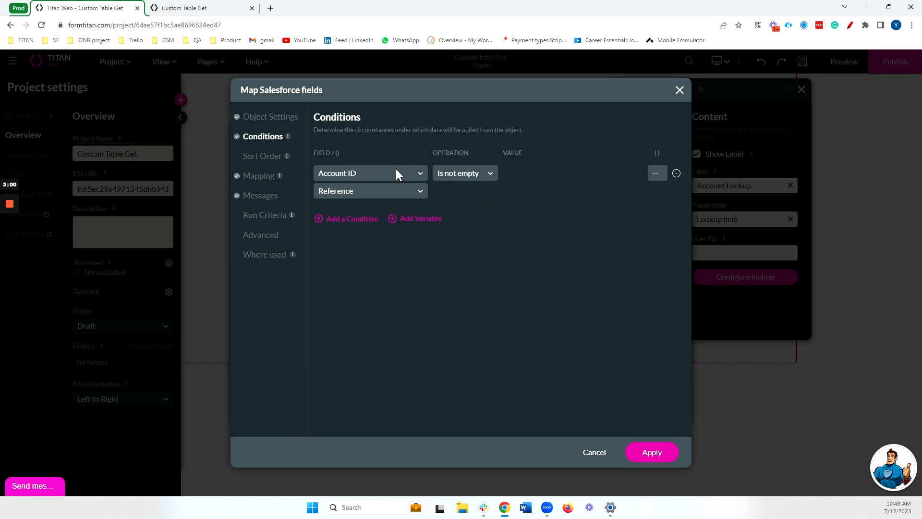
left_click(448, 174)
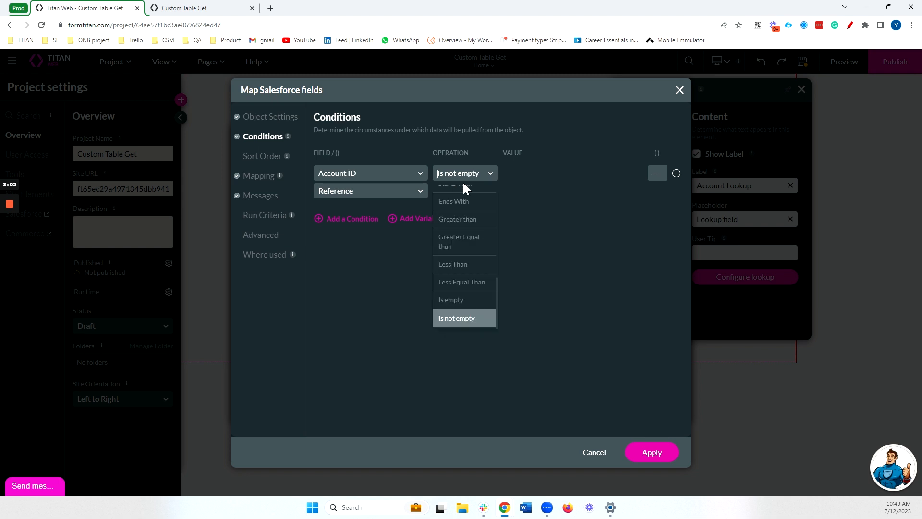
scroll(465, 197, "up", 5)
left_click(465, 212)
left_click(533, 176)
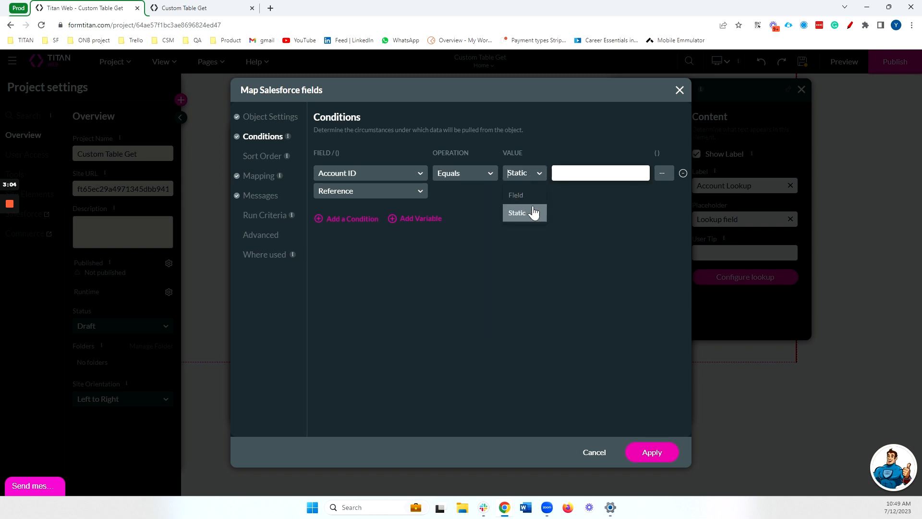
left_click(531, 212)
left_click(529, 172)
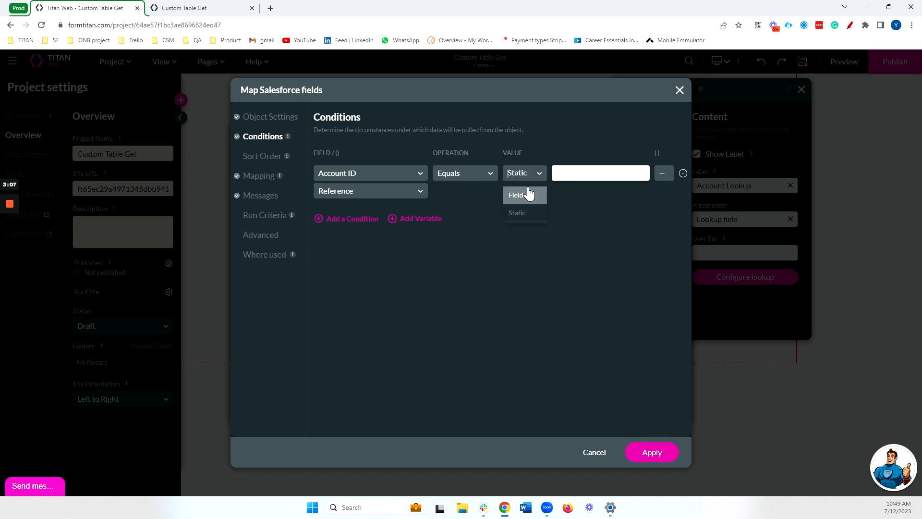
left_click(528, 194)
left_click(566, 173)
scroll(587, 236, "down", 5)
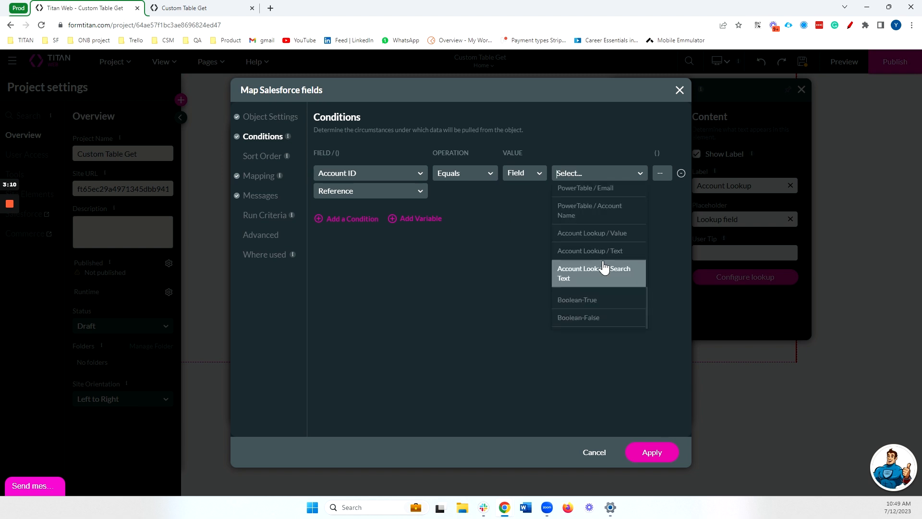
left_click(610, 235)
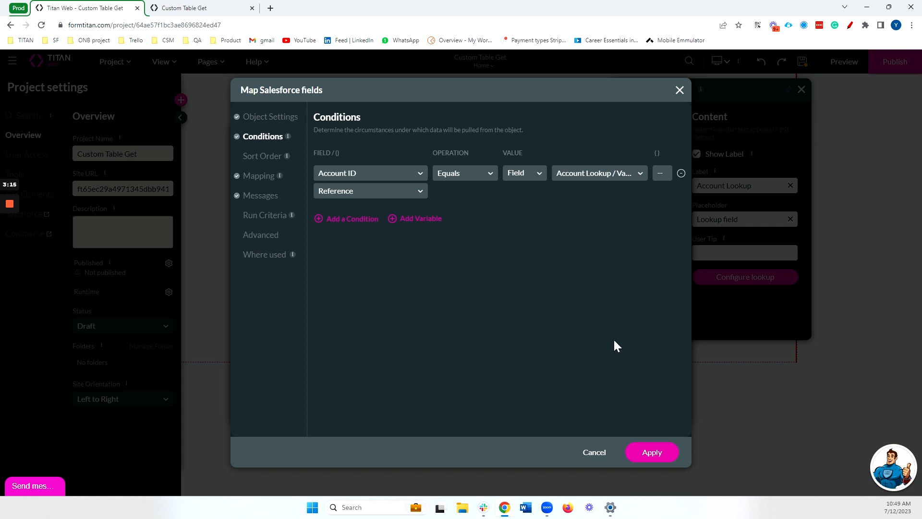
left_click(652, 452)
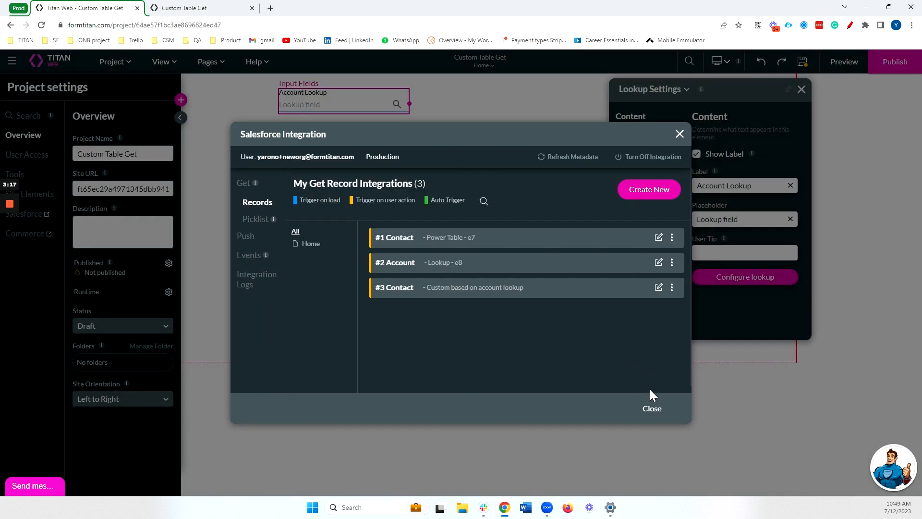
left_click(655, 407)
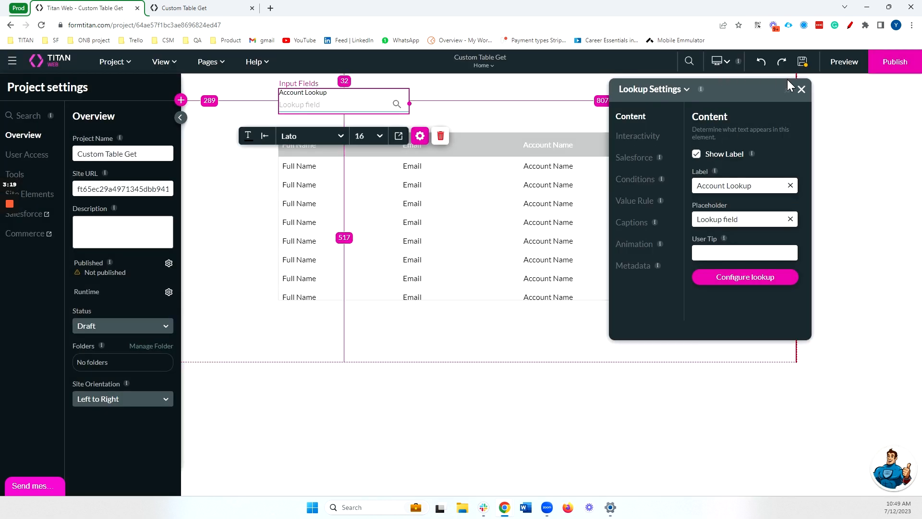
Step: Add a Primary button beside the Account Lookup field and set its text to "Filter"
left_click(10, 102)
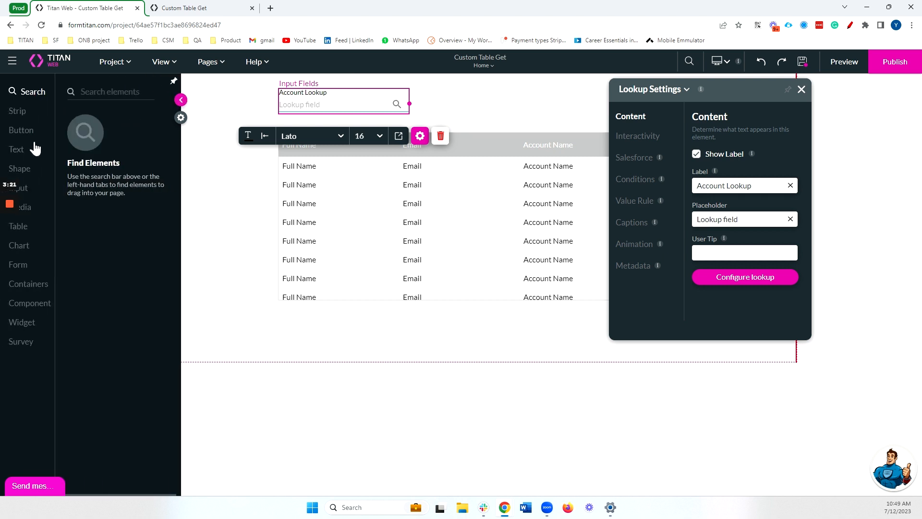
left_click(27, 130)
left_click_drag(110, 119, 477, 103)
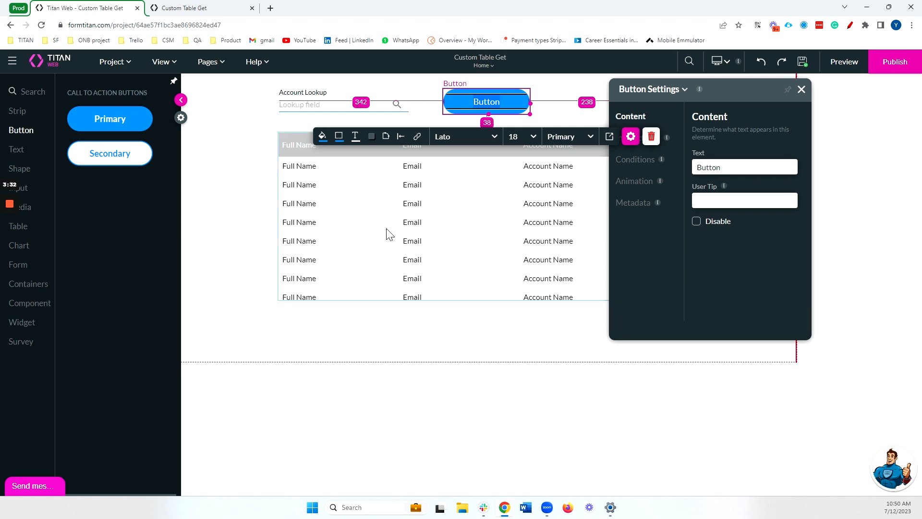
left_click_drag(745, 171, 679, 174)
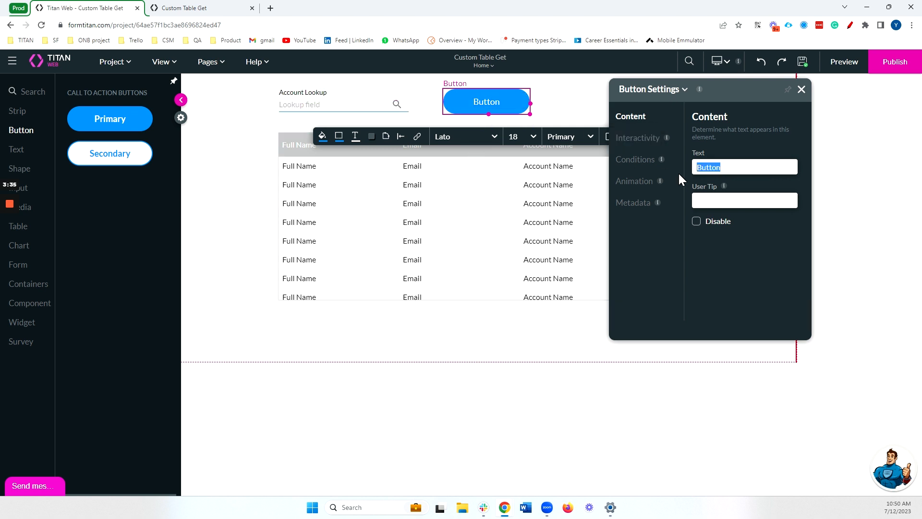
type("Filter")
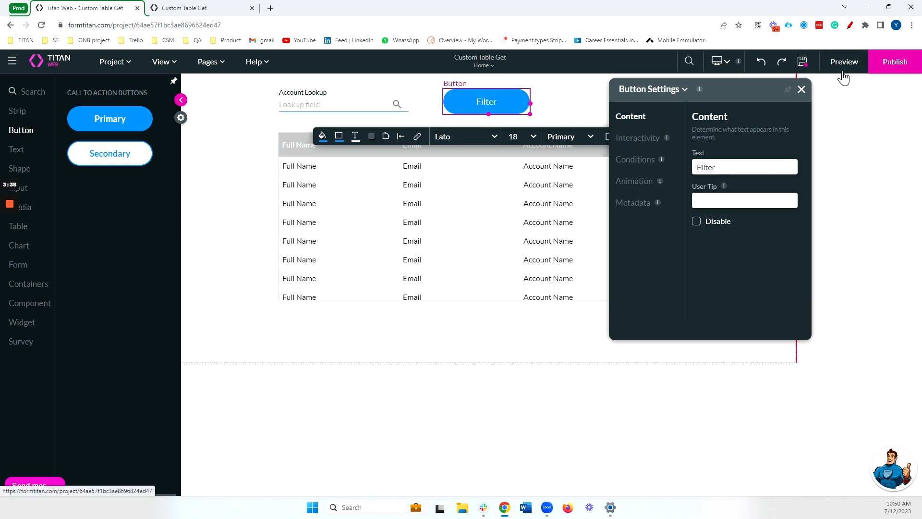
Step: Preview the updated page and look through the contacts listed in the Power Table
left_click(843, 63)
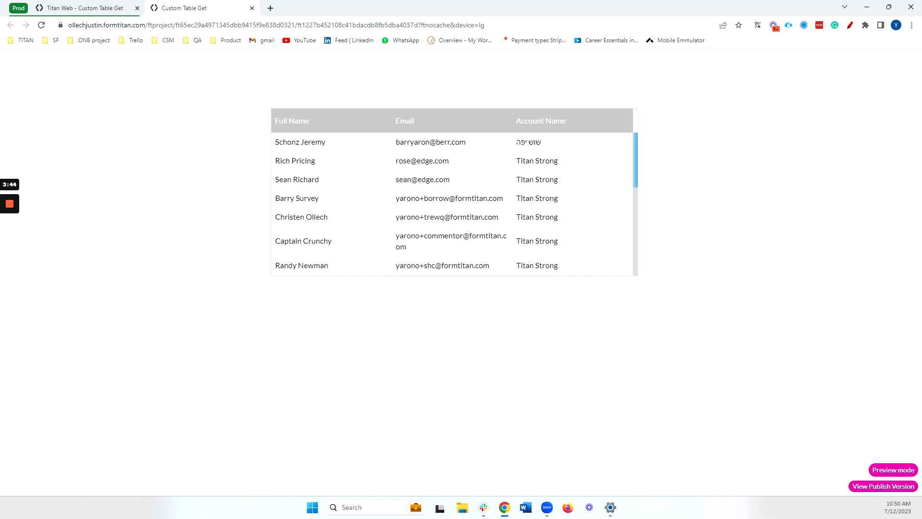
left_click(41, 25)
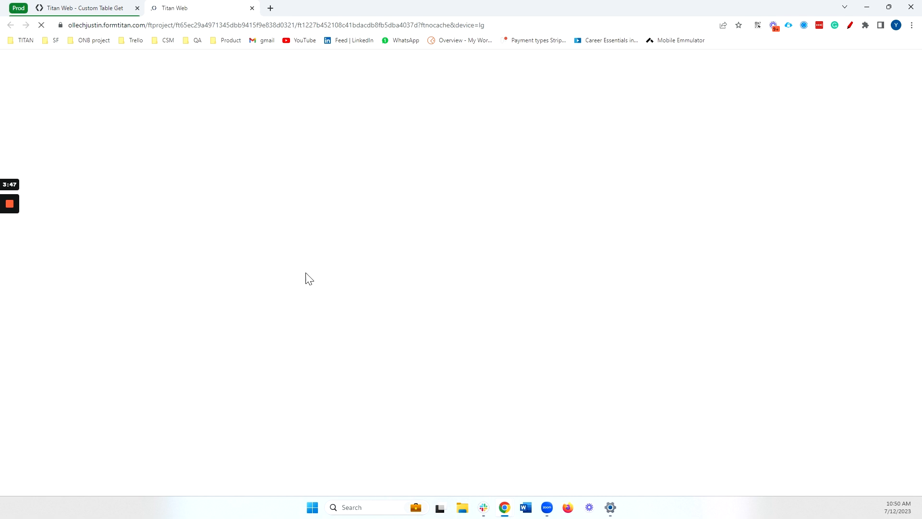
scroll(508, 197, "down", 8)
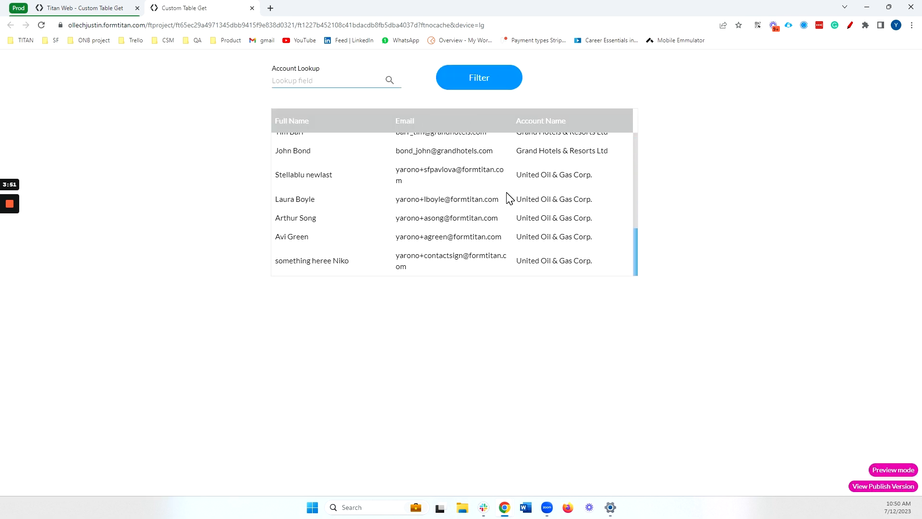
scroll(506, 196, "up", 8)
scroll(508, 196, "down", 5)
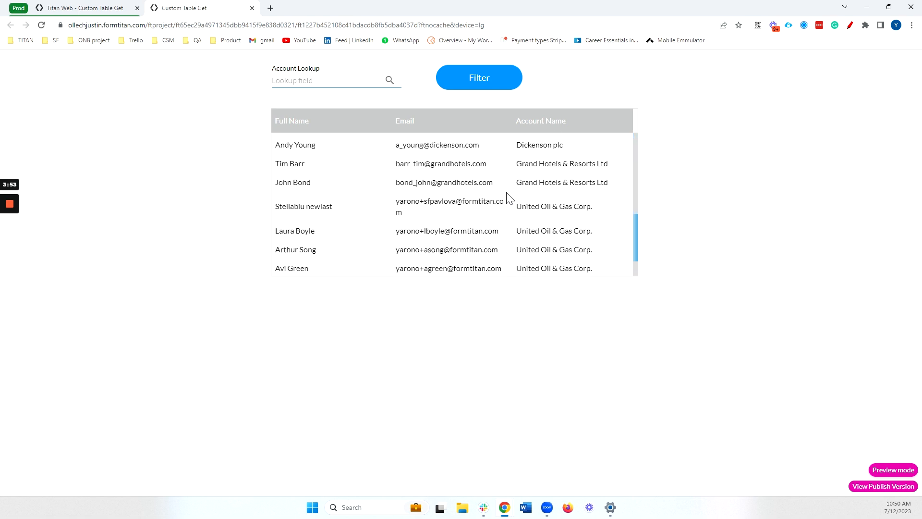
Step: Copy the account name United Oil & Gas Corp. from the table into Account Lookup and try the Filter button
triple_click(558, 224)
key("ctrl+c")
right_click(557, 224)
left_click(586, 323)
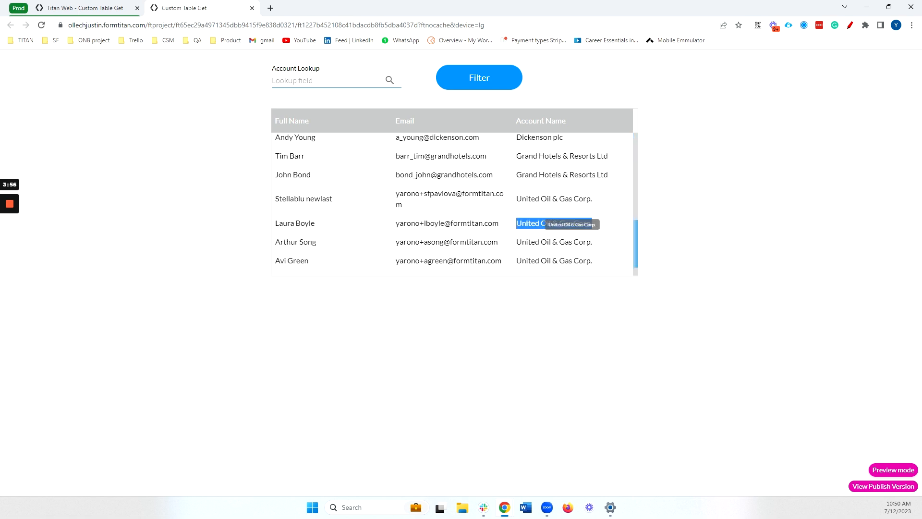
left_click(336, 81)
key("ctrl+v")
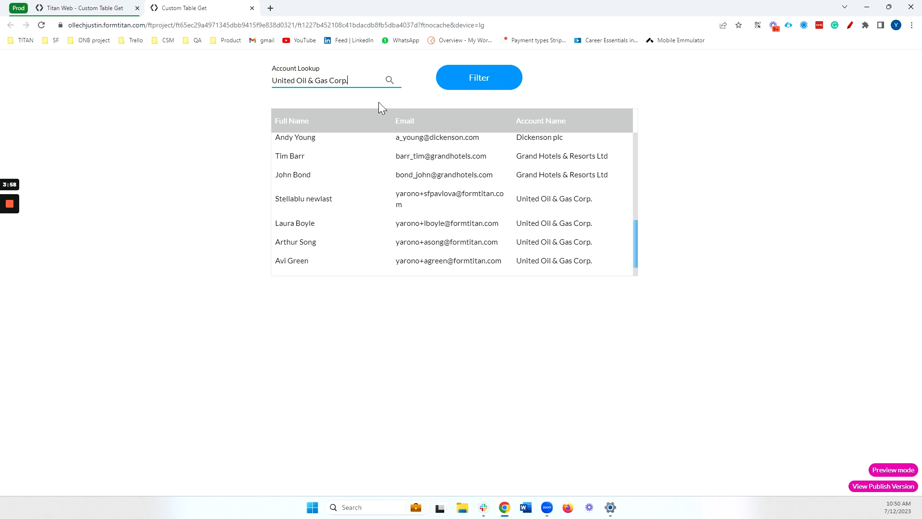
left_click(459, 83)
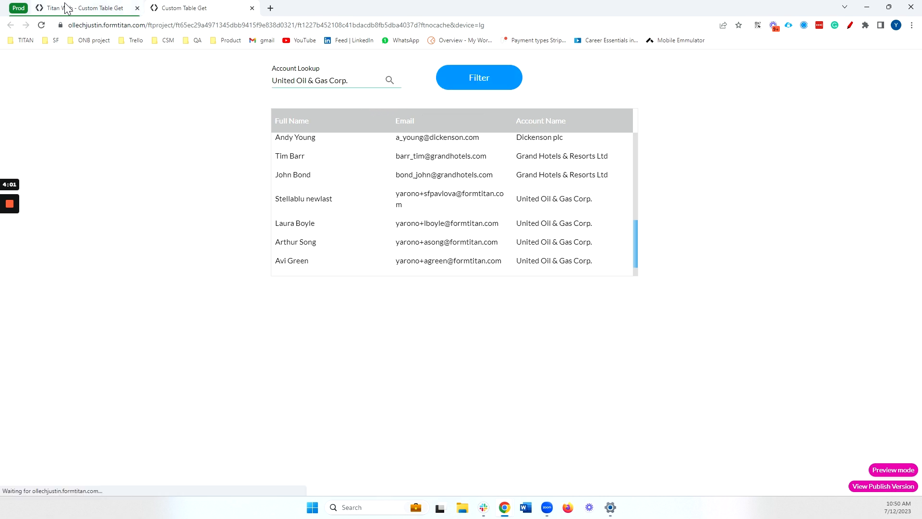
Step: Give the Filter button a Salesforce Action running the #3 Contact get integration, tagged "get contacts of account"
left_click(107, 8)
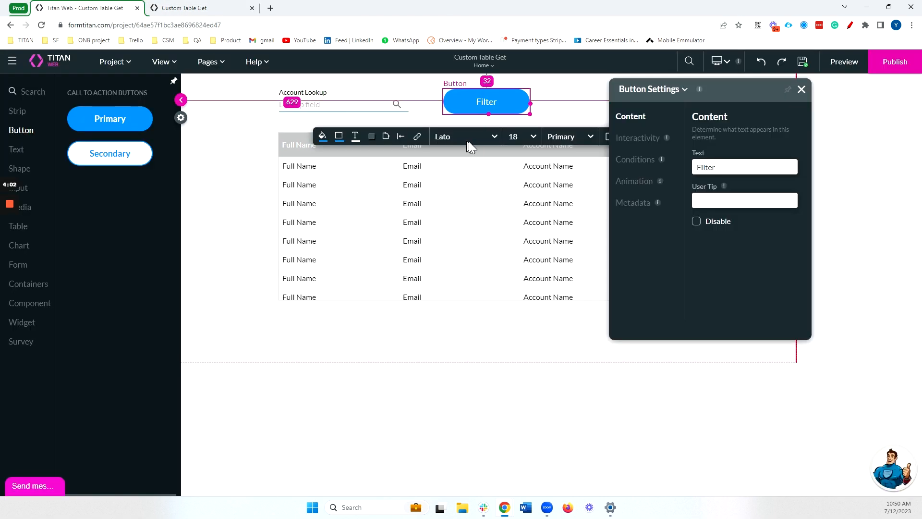
left_click(416, 137)
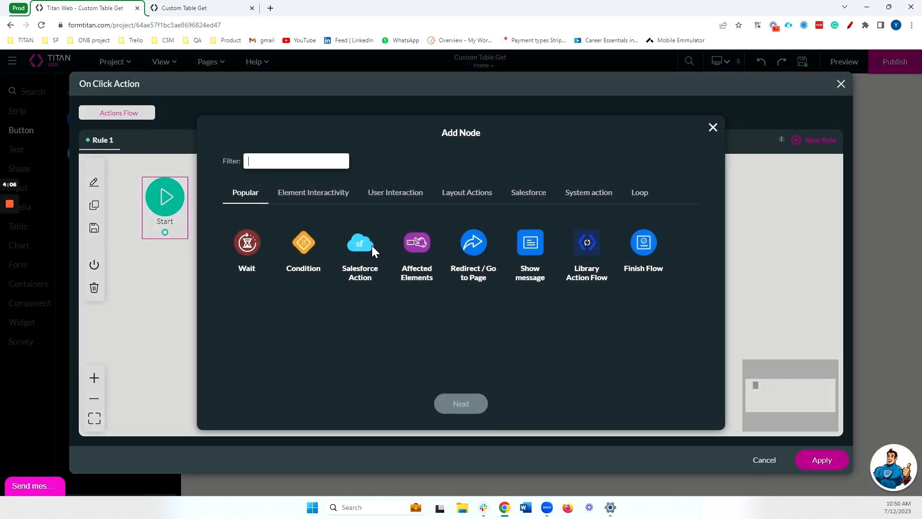
left_click(360, 244)
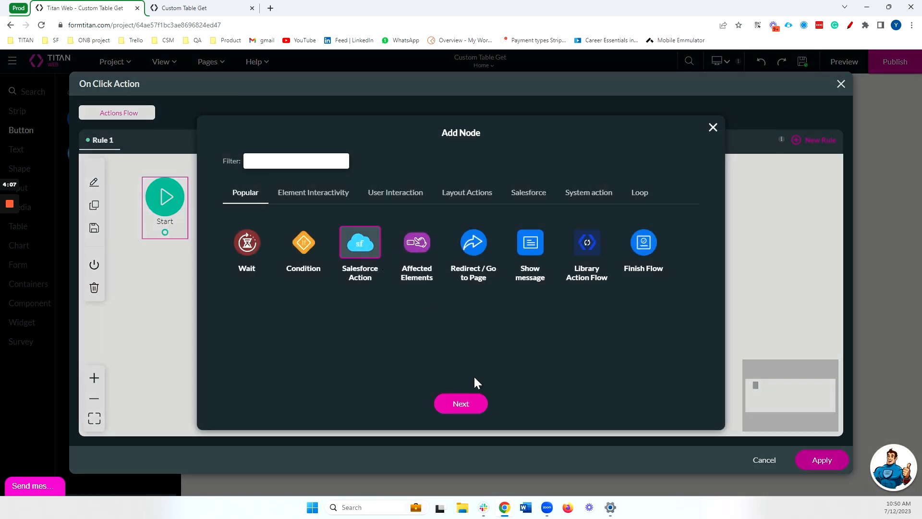
left_click(460, 403)
left_click(332, 207)
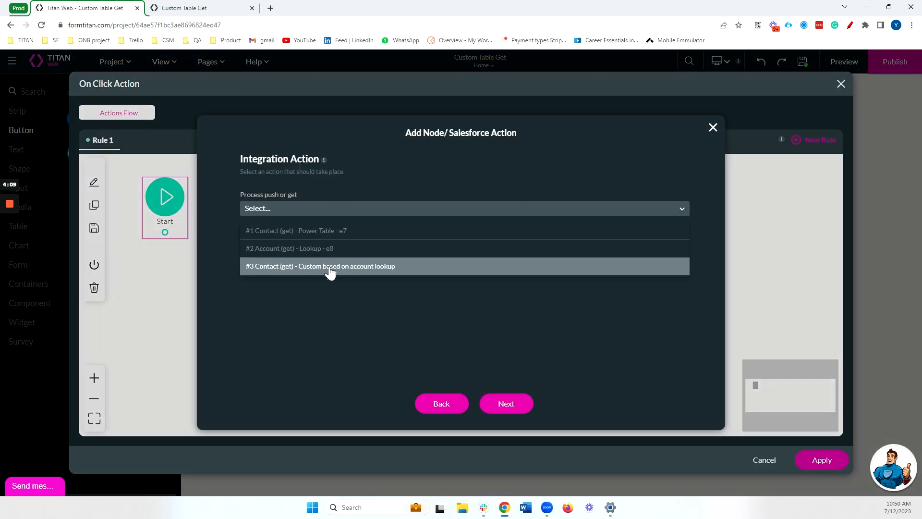
left_click(330, 267)
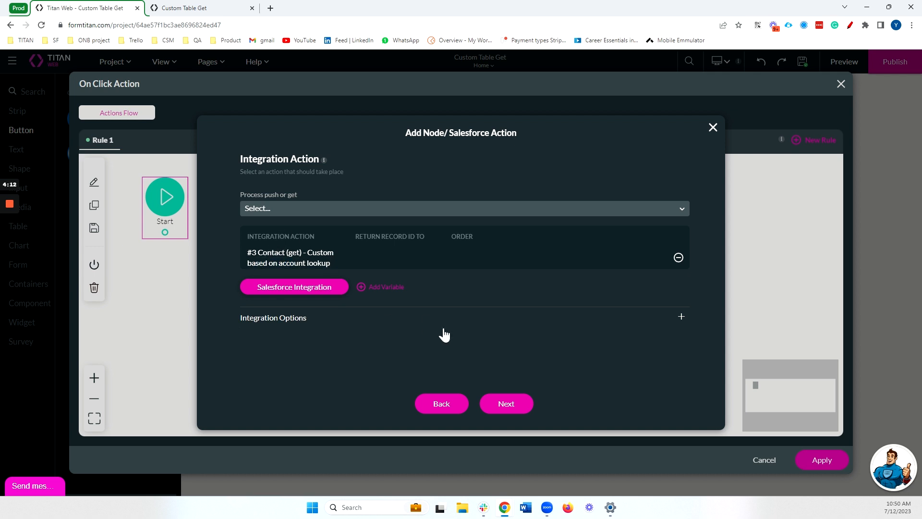
left_click(515, 408)
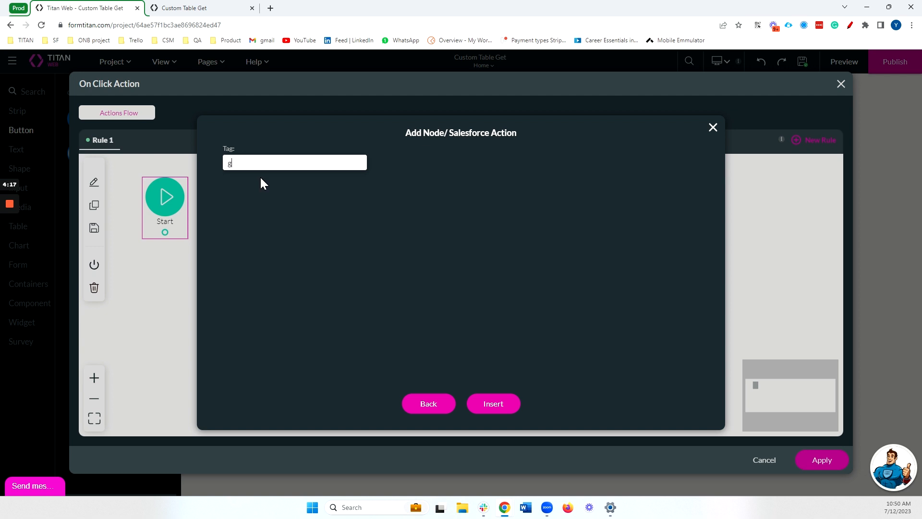
type("get contacts of account")
left_click(492, 408)
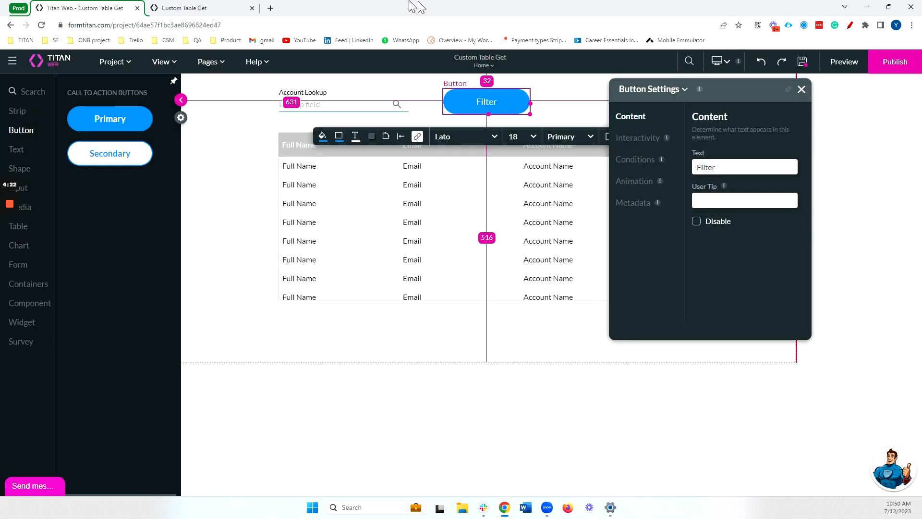
Step: Reload the preview, select United Oil & Gas Corp. in Account Lookup, and filter the table to check its account names
left_click(187, 8)
left_click(41, 25)
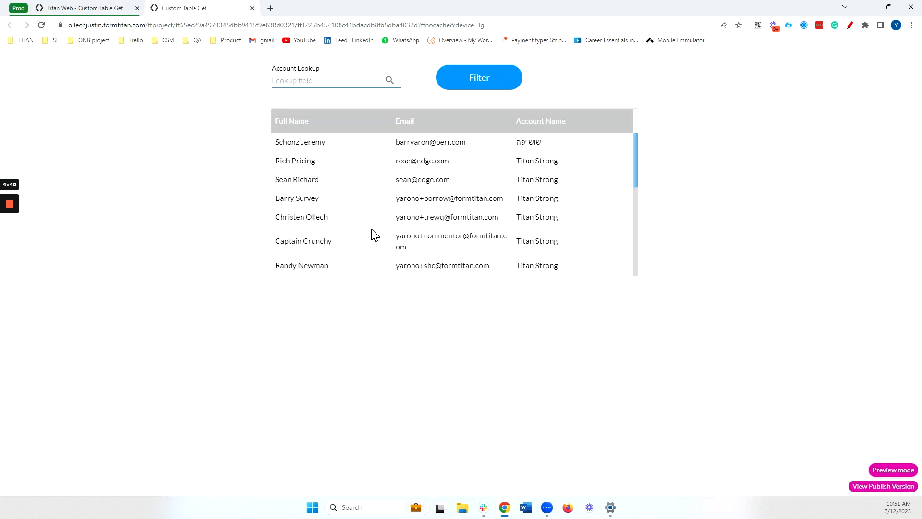
scroll(373, 233, "down", 5)
triple_click(545, 217)
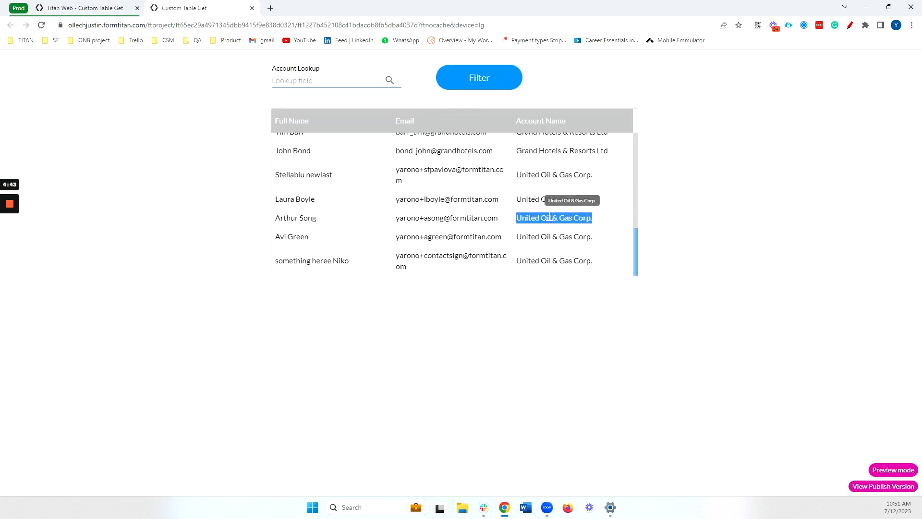
key("ctrl+c")
left_click(308, 81)
key("ctrl+v")
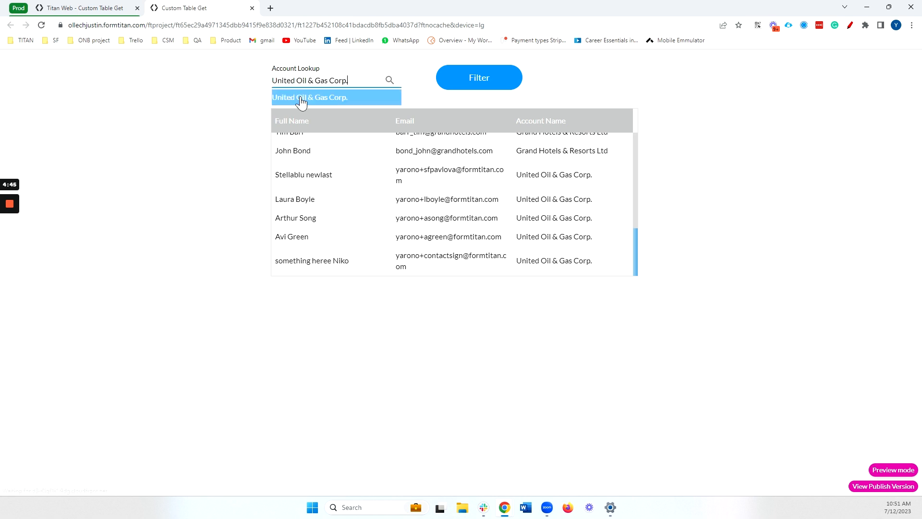
left_click(304, 96)
left_click(485, 82)
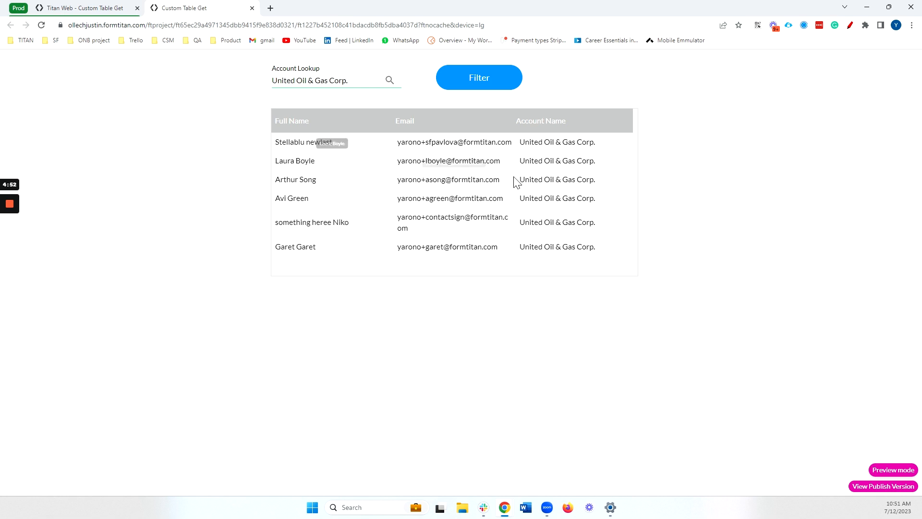
triple_click(548, 161)
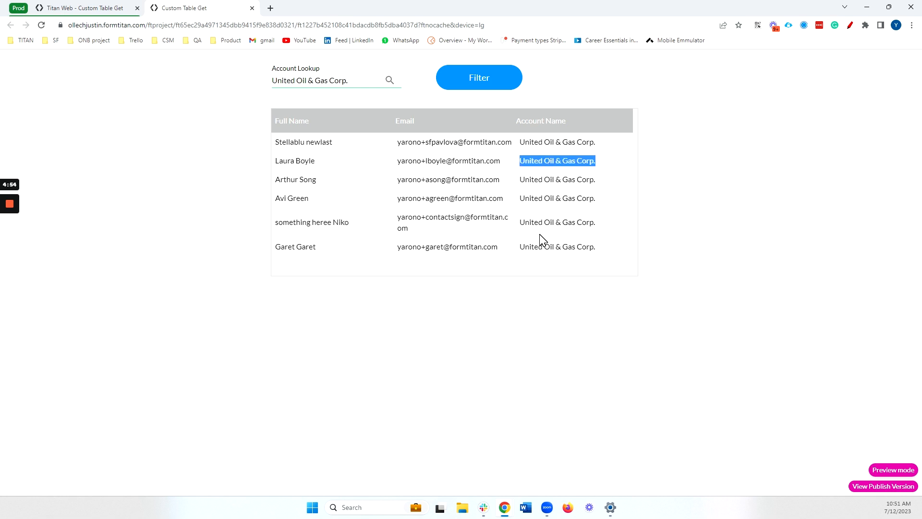
Step: Close the preview and select the Power Table in the page editor
left_click(251, 9)
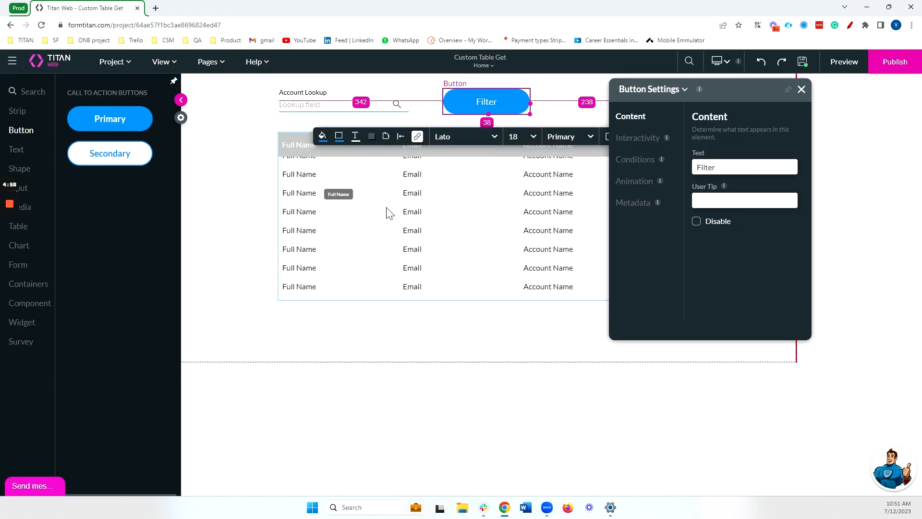
left_click(473, 250)
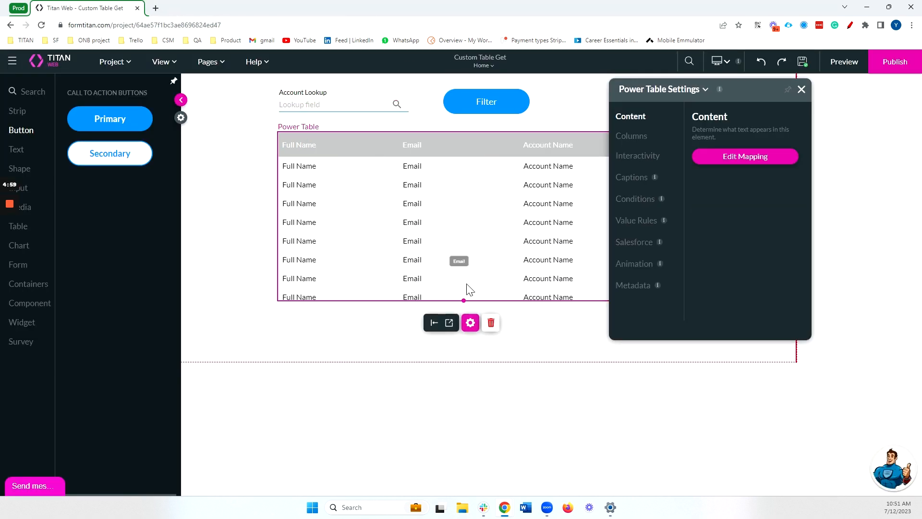
Step: Delete the contacts Power Table and the Account Lookup field from the page, together with their Salesforce mappings
left_click(491, 323)
left_click(539, 335)
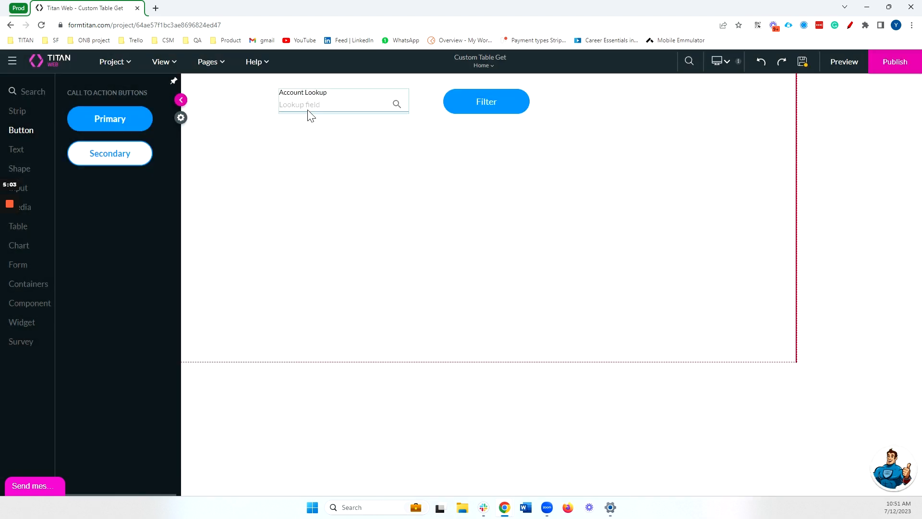
left_click(310, 110)
left_click(439, 137)
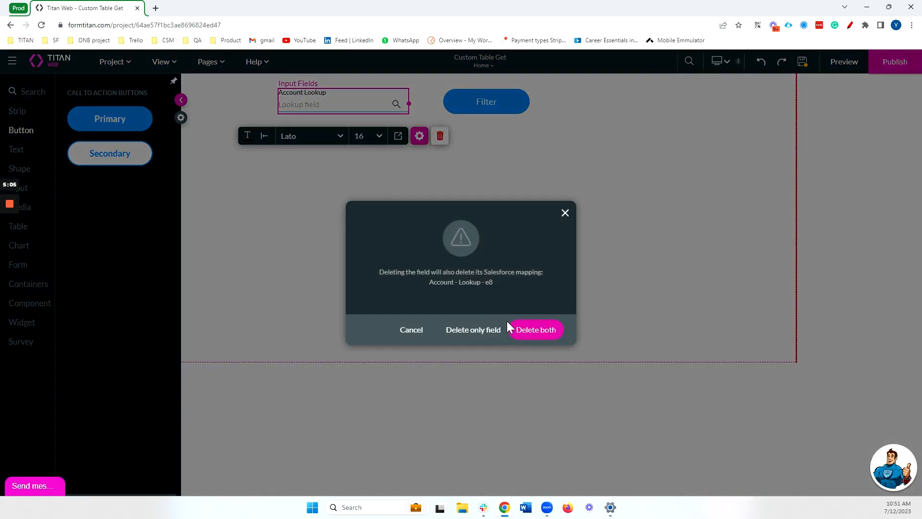
left_click(533, 330)
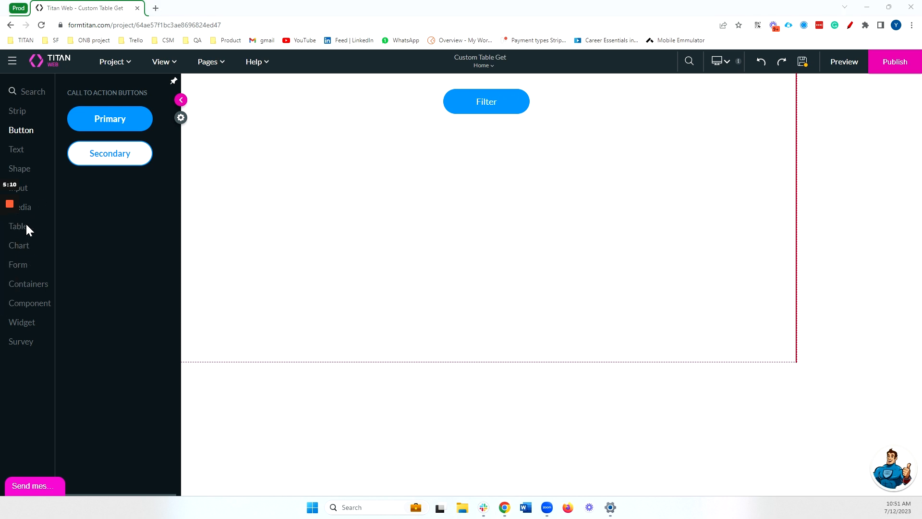
Step: Add a new Power Table below the Filter button with the Salesforce Account object as its source
left_click(42, 228)
left_click_drag(117, 239, 376, 215)
left_click(375, 217)
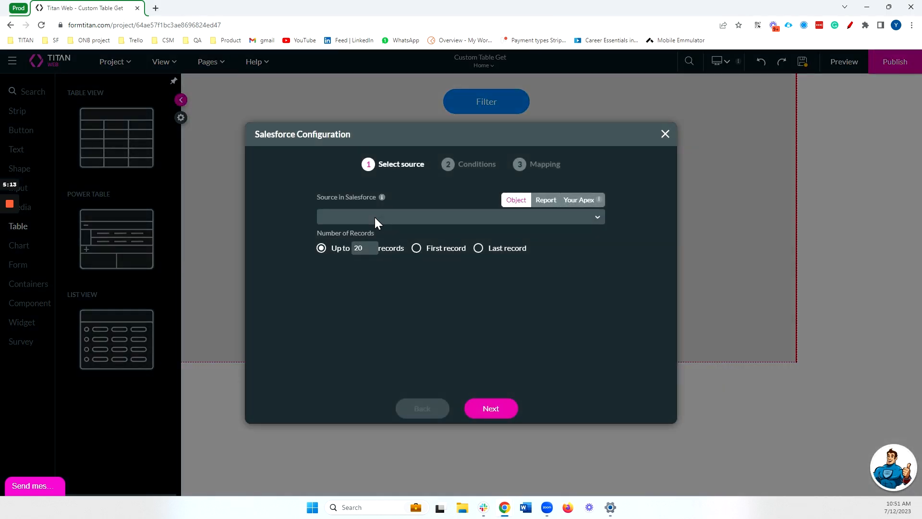
type("account")
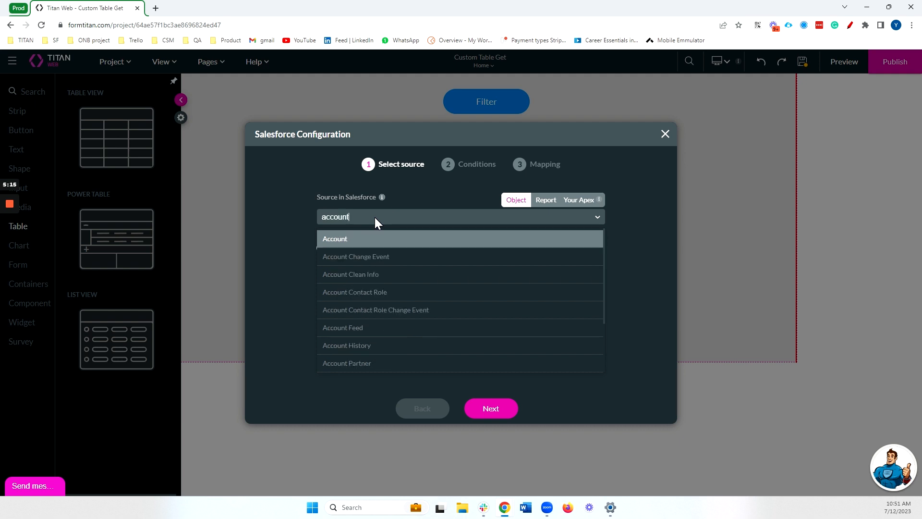
left_click(379, 243)
left_click(491, 408)
Step: Restrict the table's records with the condition SLA Is not empty
left_click(309, 218)
type("la")
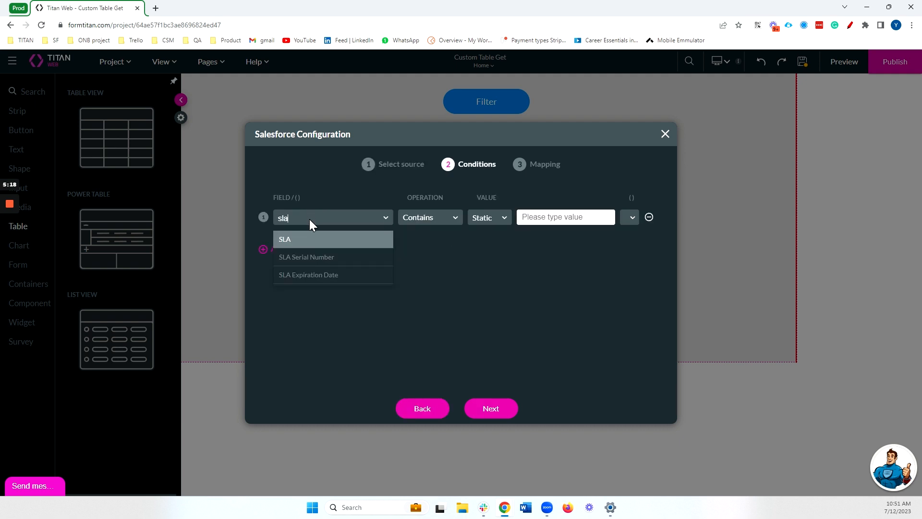
left_click(309, 239)
left_click(406, 219)
type("is not")
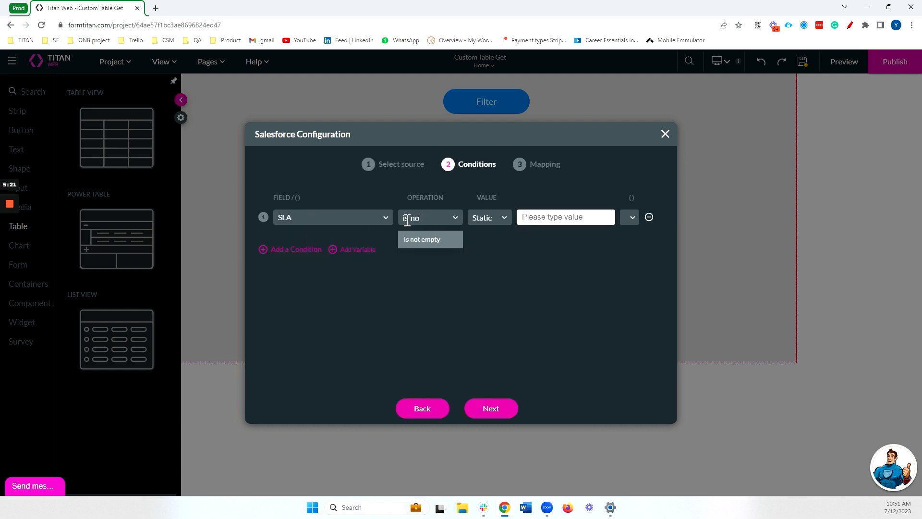
left_click(419, 240)
left_click(485, 407)
Step: Add three table columns and map the first to Account Name and the second to SLA
left_click(308, 377)
left_click(307, 377)
left_click(308, 377)
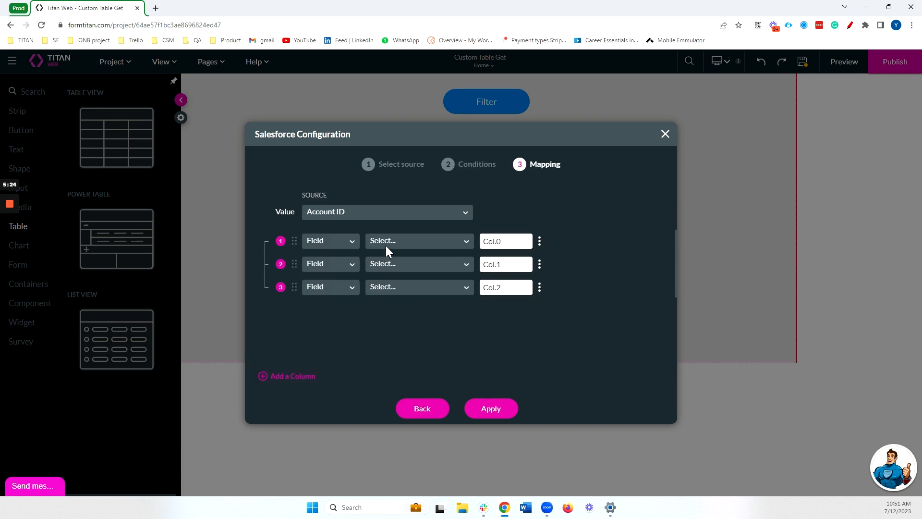
left_click(386, 247)
type("nam")
left_click(393, 264)
left_click(436, 264)
type("sla")
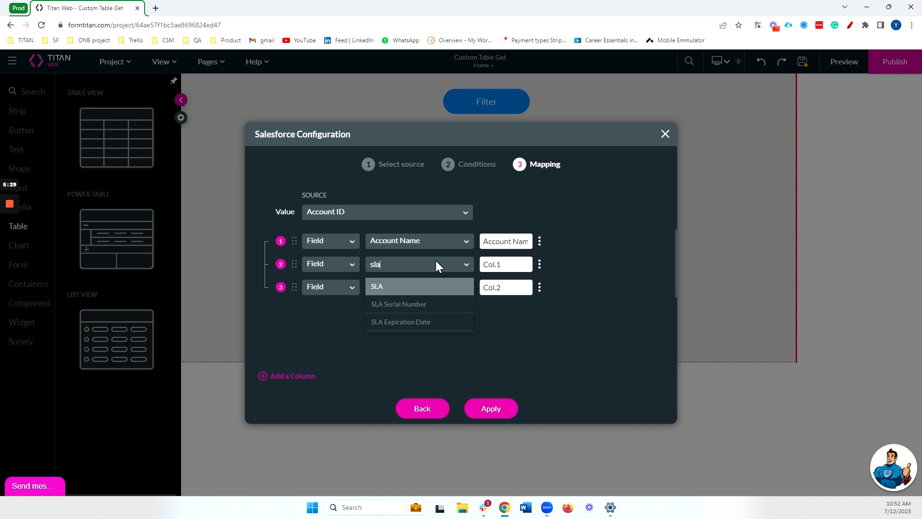
left_click(422, 287)
Step: Delete the unused third column row, apply the table configuration, and widen the Power Table on the page
left_click(539, 287)
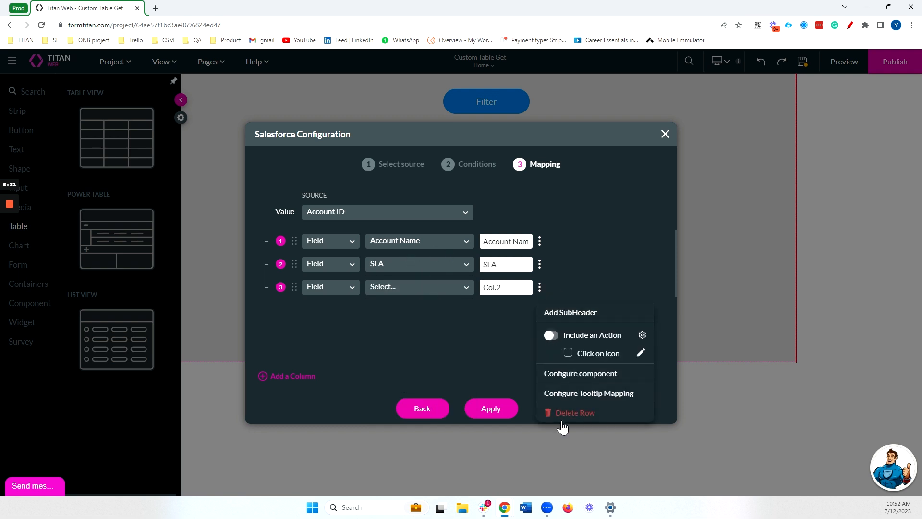
left_click(563, 412)
left_click(490, 408)
left_click_drag(460, 239, 612, 238)
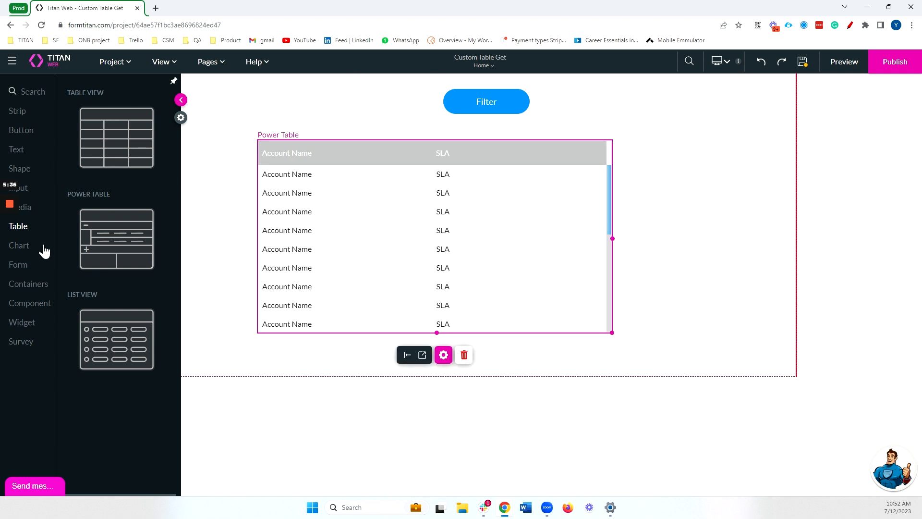
Step: Add a Drop Down input field above the Power Table, beside the Filter button
left_click(37, 189)
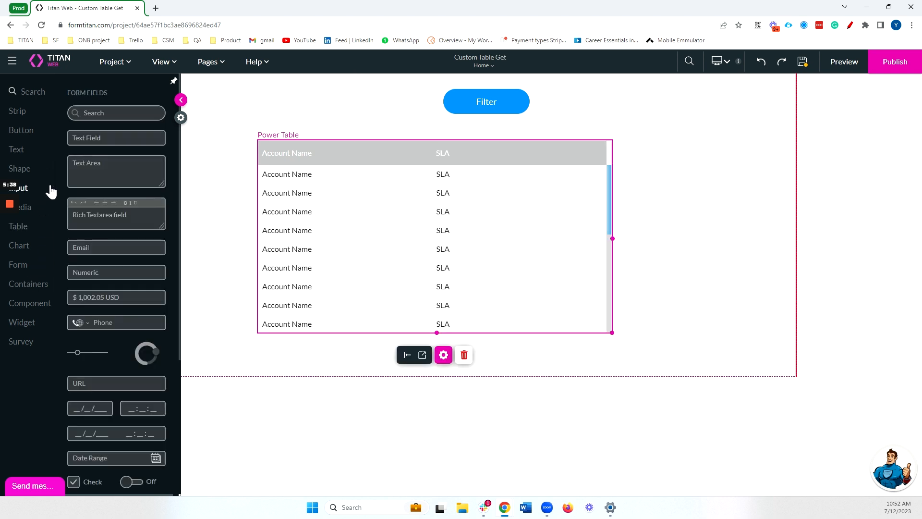
scroll(137, 241, "down", 4)
left_click_drag(128, 329, 315, 108)
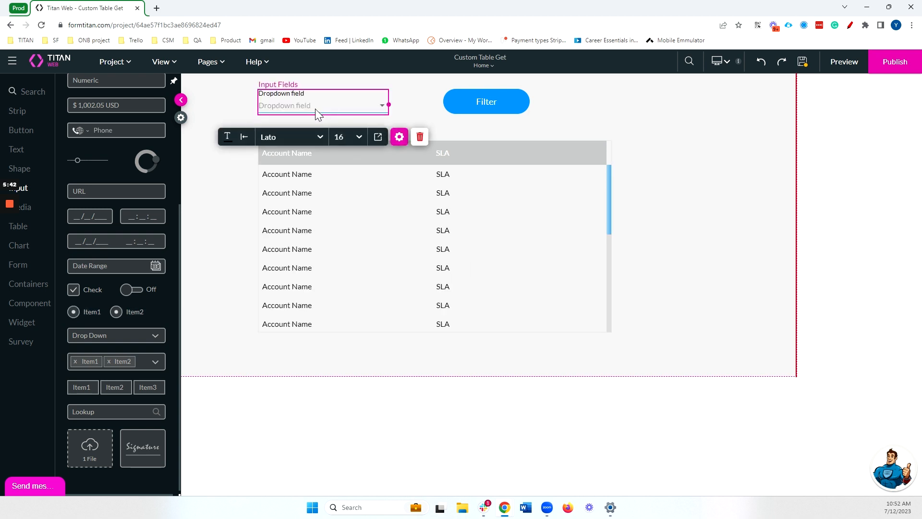
Step: Set the dropdown to Dynamic Values synced from the SLA field of the Salesforce Account object
left_click(399, 138)
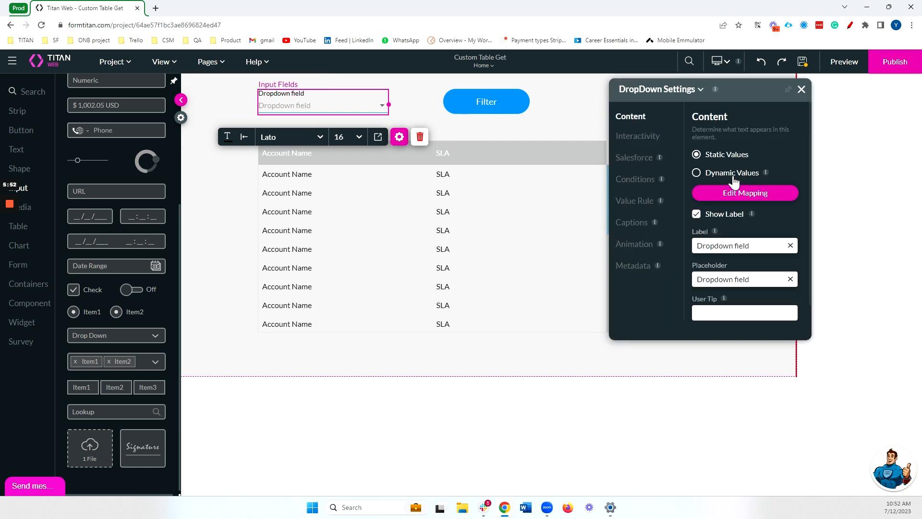
left_click(697, 175)
left_click(728, 195)
left_click(317, 263)
type("acc")
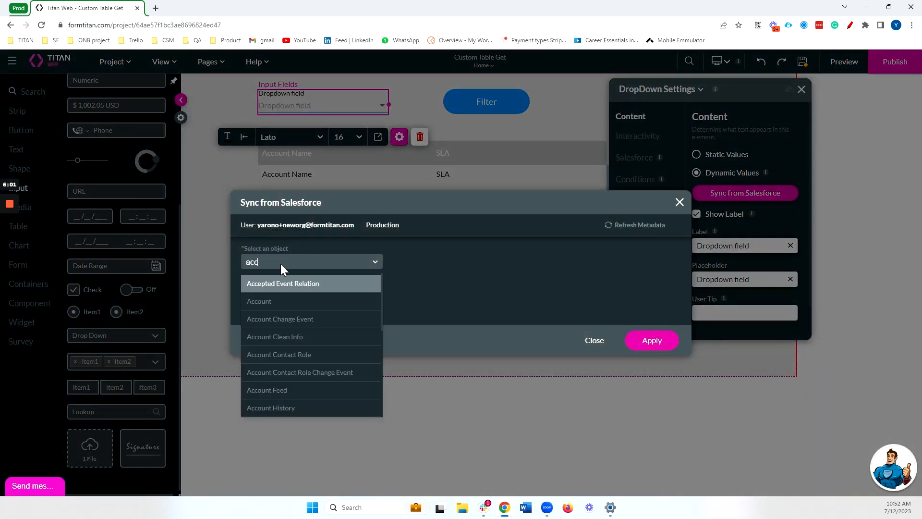
left_click(277, 301)
left_click(284, 290)
type("sla")
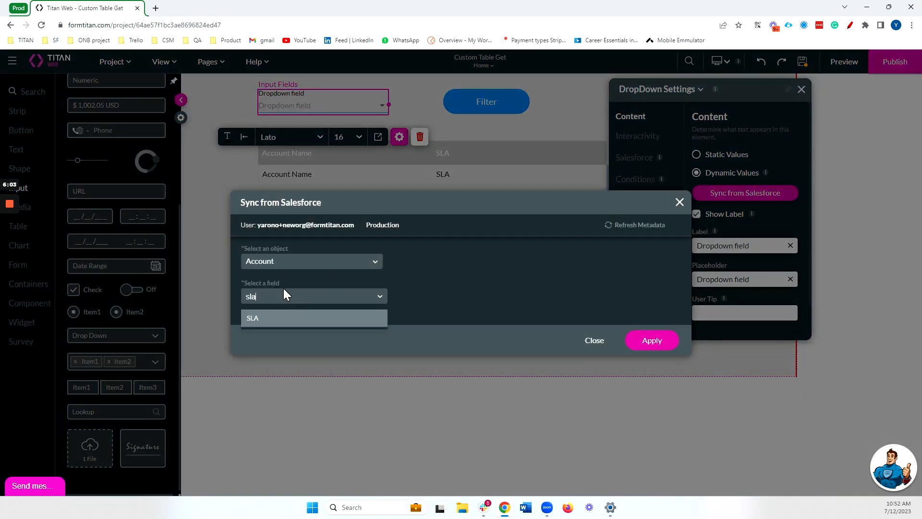
left_click(260, 318)
left_click(635, 341)
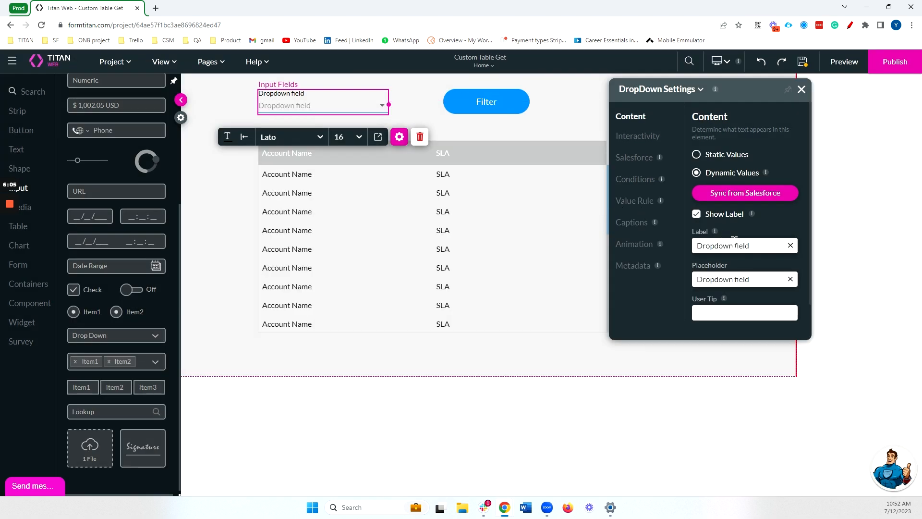
Step: Change the dropdown's label to SLA
left_click_drag(750, 246, 687, 248)
type("SLA")
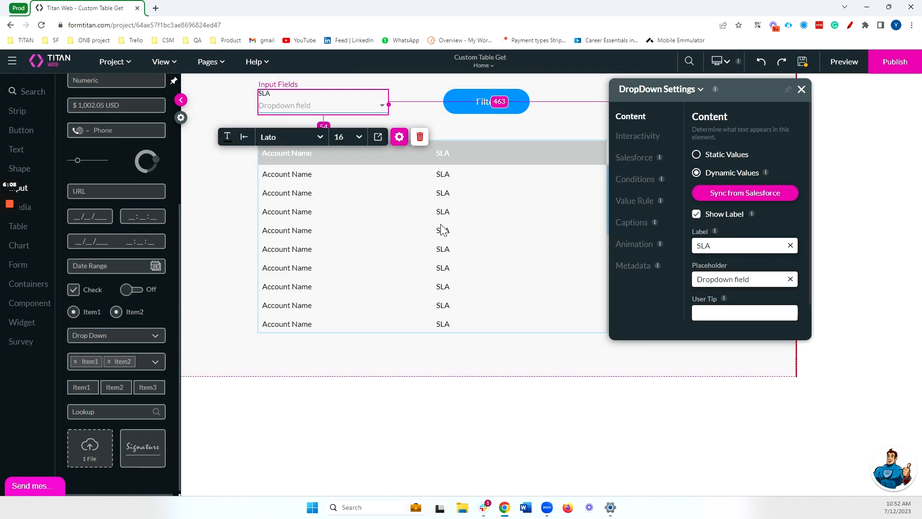
left_click(383, 196)
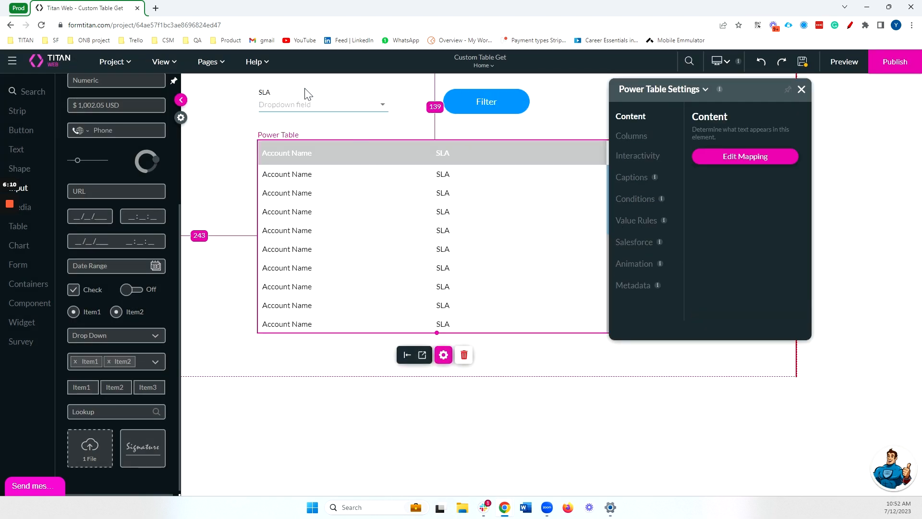
left_click(316, 103)
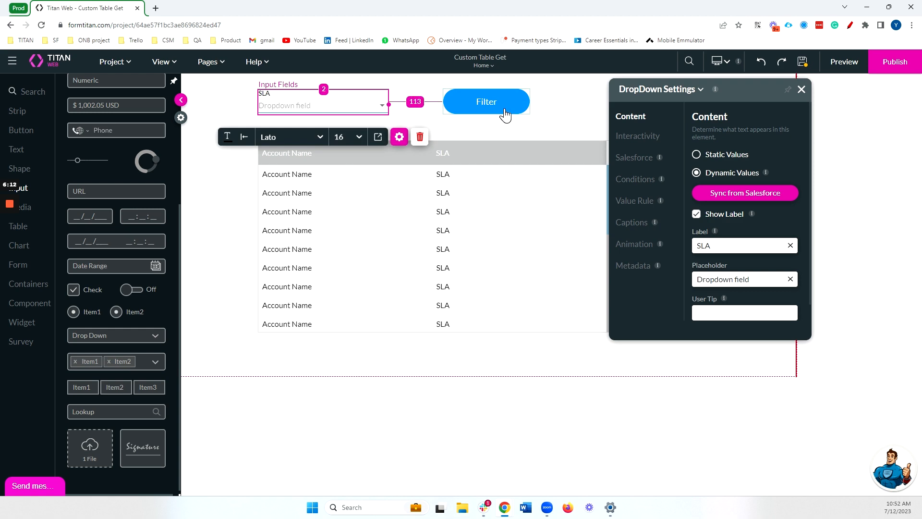
Step: Open the project's Salesforce get record integrations and delete the Contact get named "Custom based on account lookup"
left_click(181, 117)
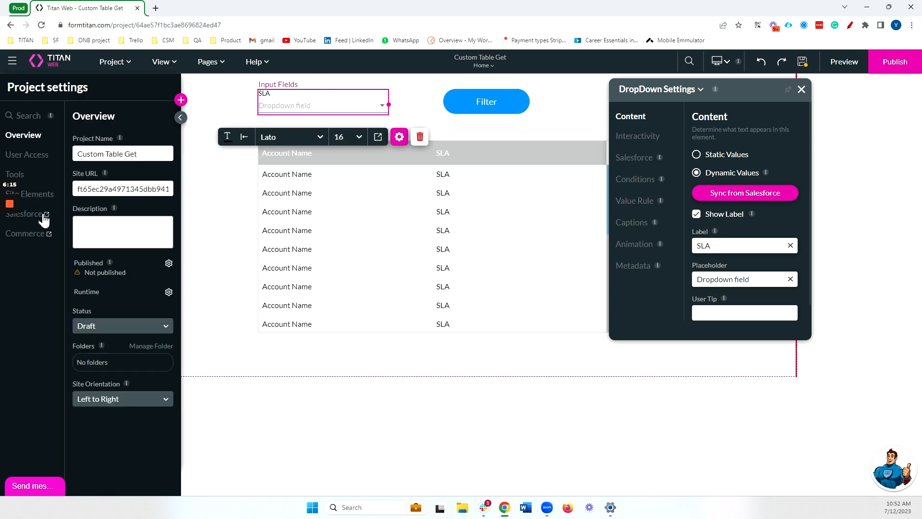
left_click(29, 213)
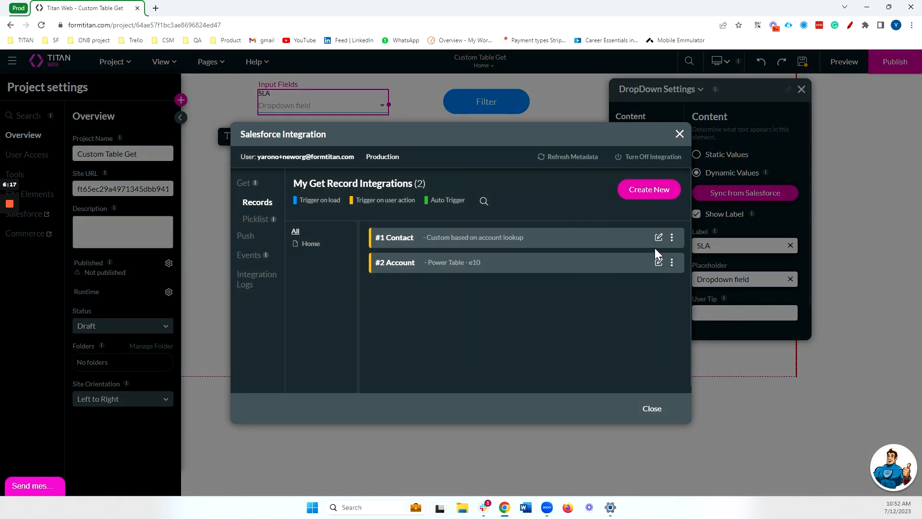
left_click(671, 237)
left_click(697, 321)
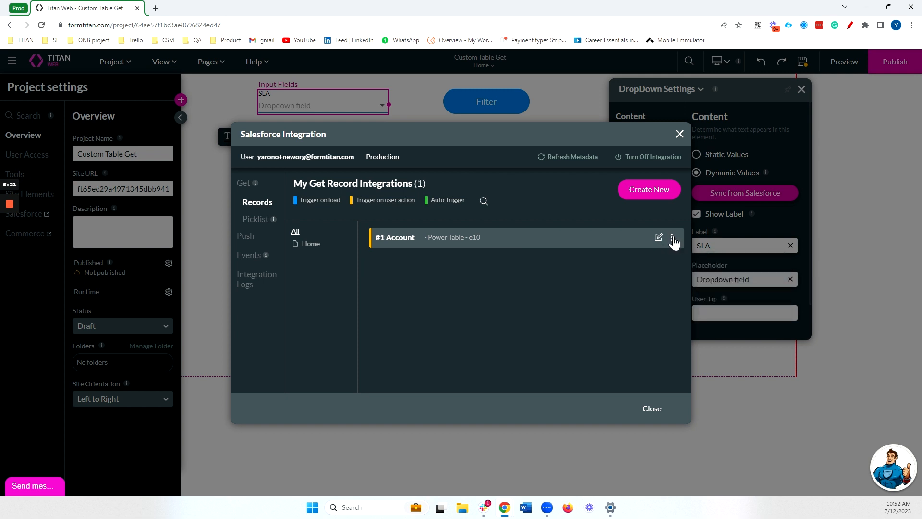
Step: Clone the Account Power Table get and set the clone's description to "Custom based on SLA"
left_click(672, 237)
left_click(690, 283)
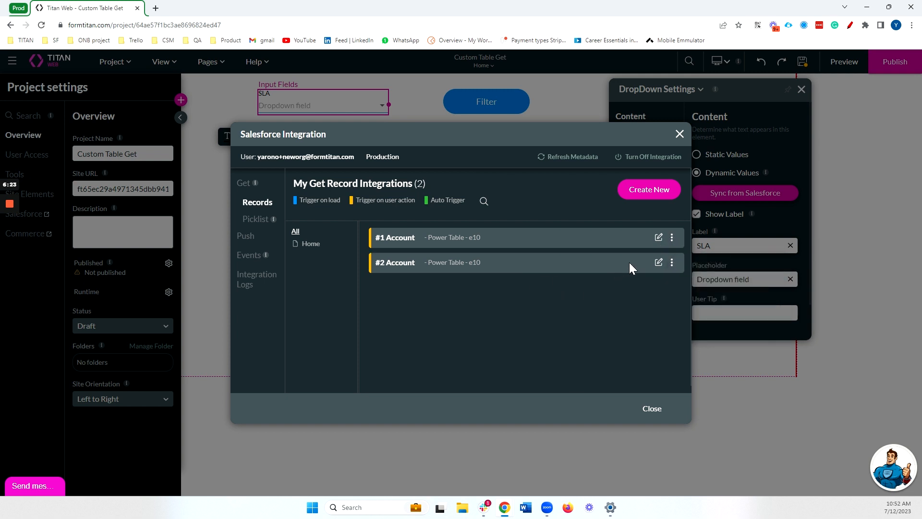
left_click(658, 263)
key("ctrl+a")
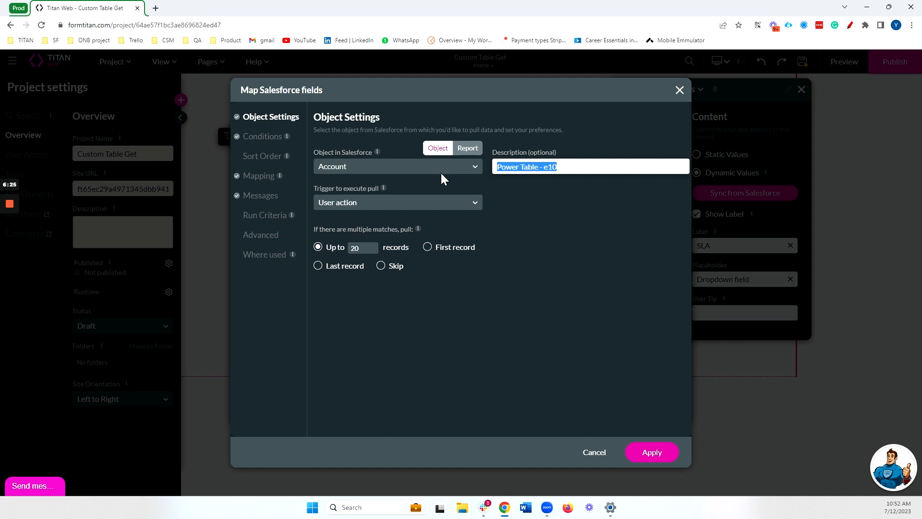
type("Custom based on ")
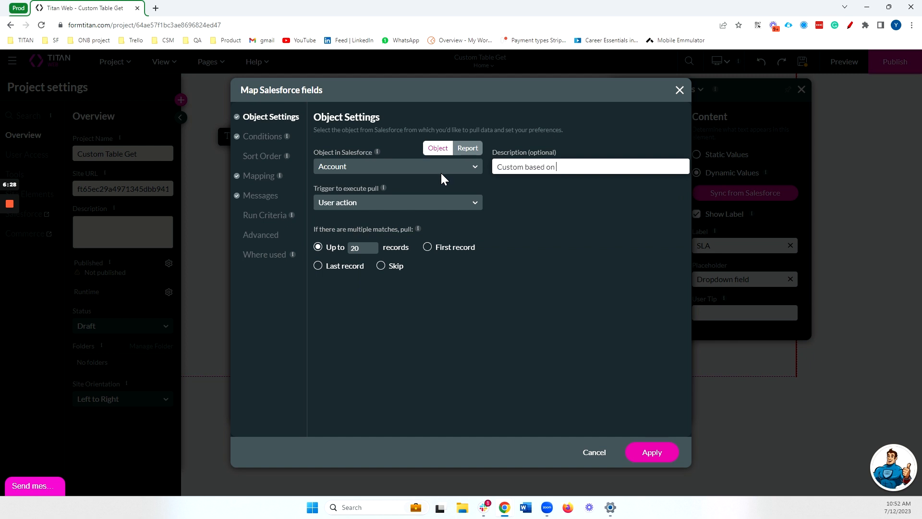
type("SLA")
Step: Set the cloned get's condition to SLA Equals Field SLA / Value, apply it, and close the Salesforce integrations
left_click(262, 137)
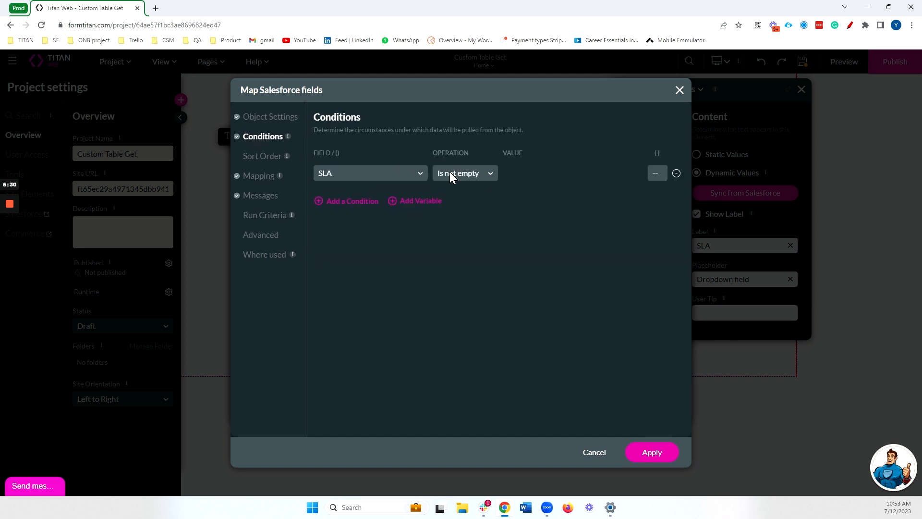
left_click(450, 172)
scroll(474, 205, "up", 5)
left_click(473, 213)
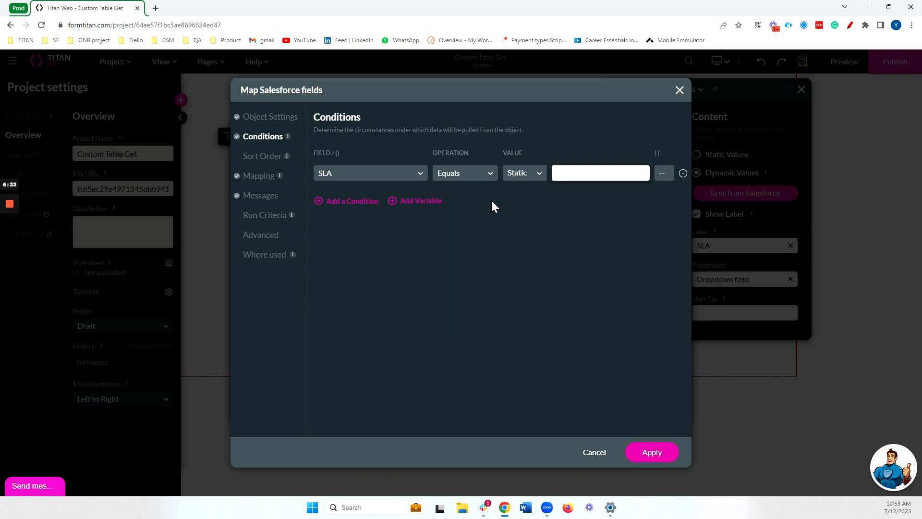
left_click(536, 173)
left_click(530, 212)
left_click(526, 175)
left_click(526, 197)
left_click(584, 174)
type("sla")
left_click(588, 225)
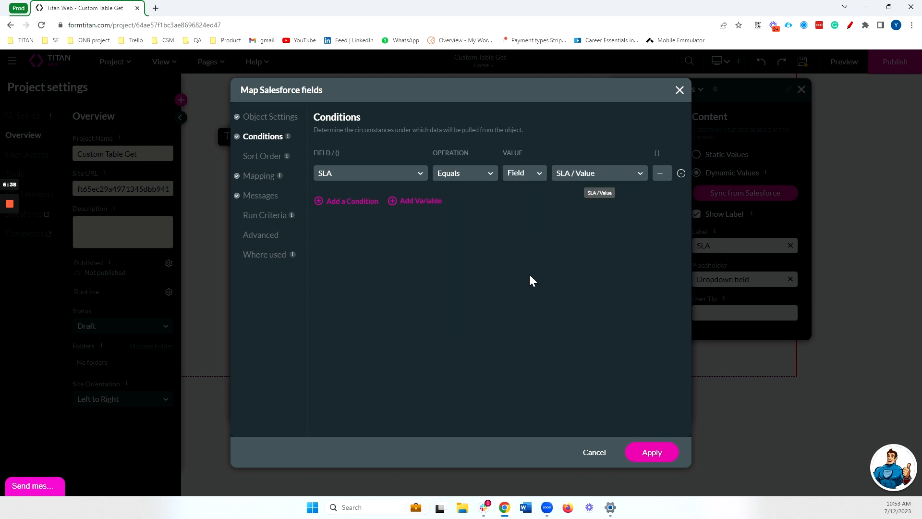
left_click(652, 452)
left_click(649, 399)
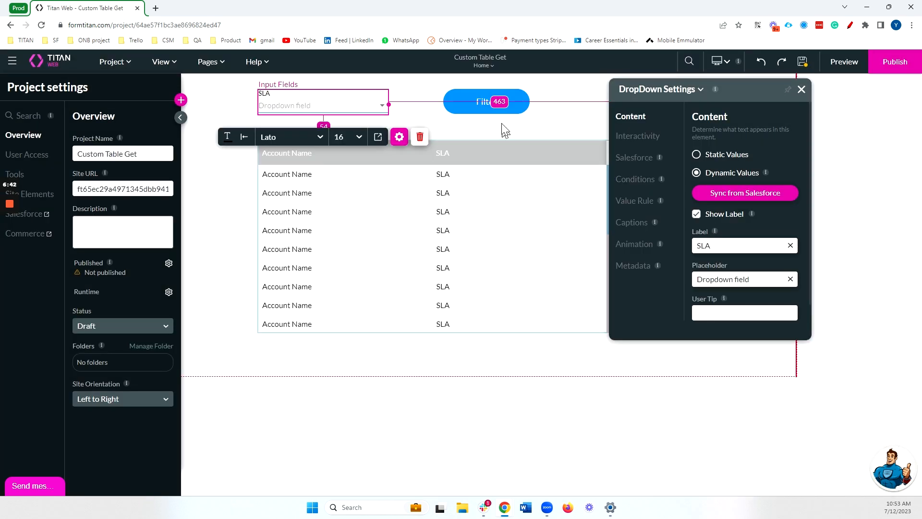
Step: Edit the Filter button's Salesforce action node to run the #2 Account get, "Custom based on SLA"
left_click(496, 105)
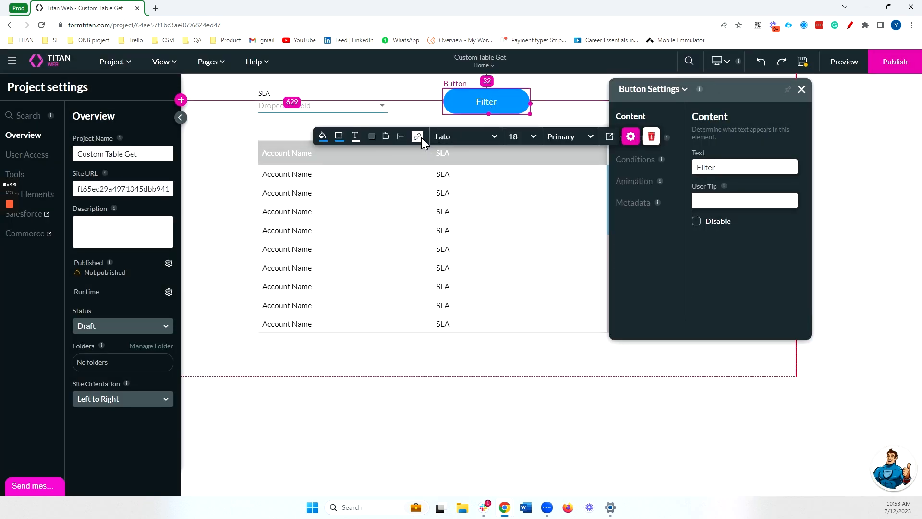
left_click(421, 138)
double_click(248, 265)
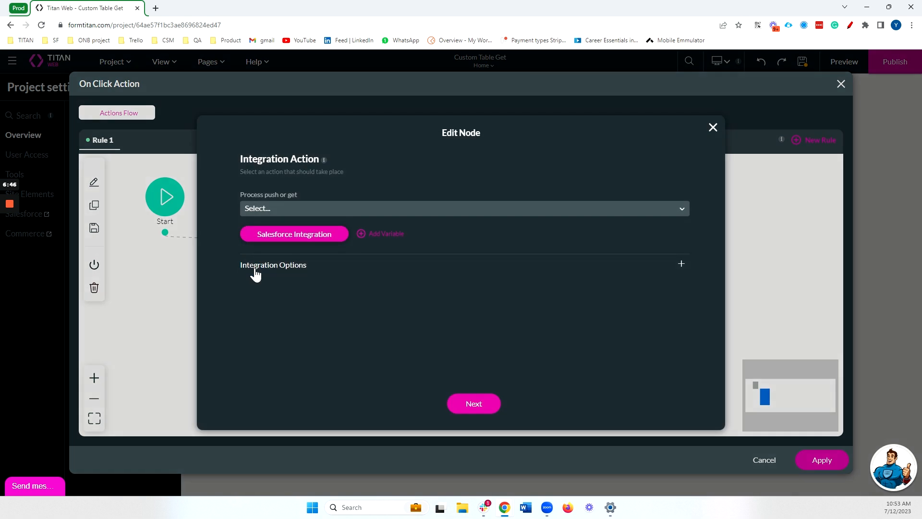
left_click(289, 234)
left_click(356, 250)
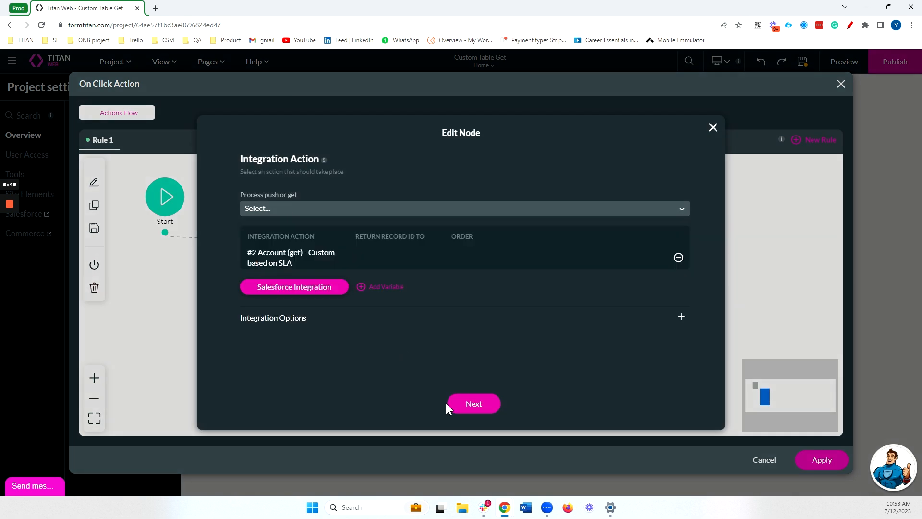
left_click(471, 404)
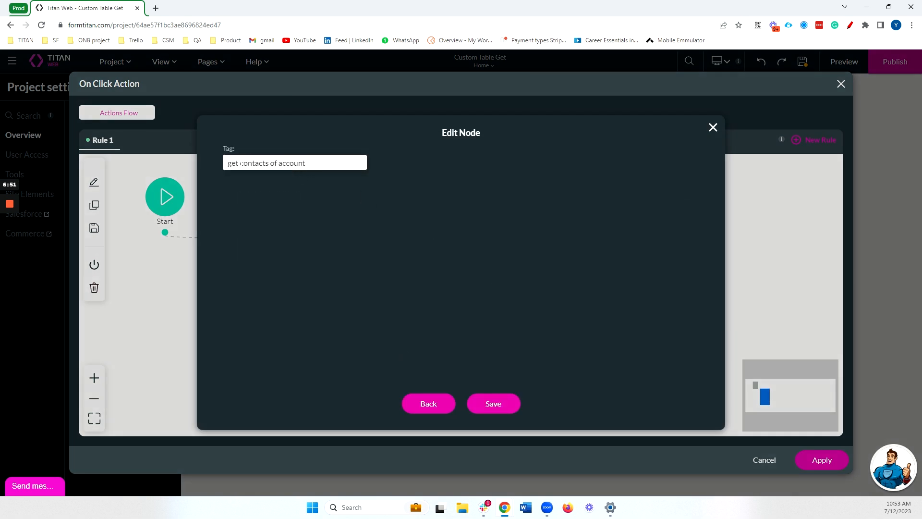
Step: Retag the Salesforce action node as "get accoutns of SLA" and save the node
left_click_drag(241, 164, 342, 172)
type("accoutns of SLA")
left_click(493, 404)
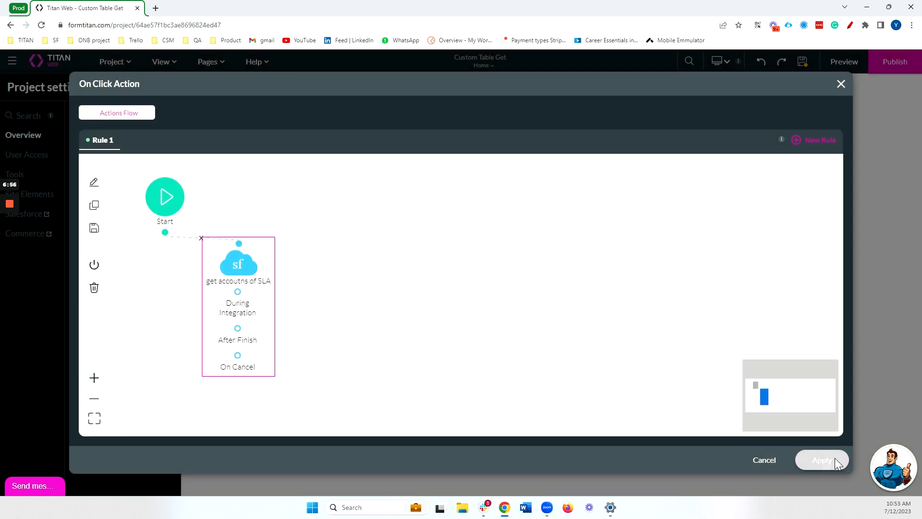
Step: Apply the Filter button's click action flow and open the page's Every Time load actions
left_click(835, 458)
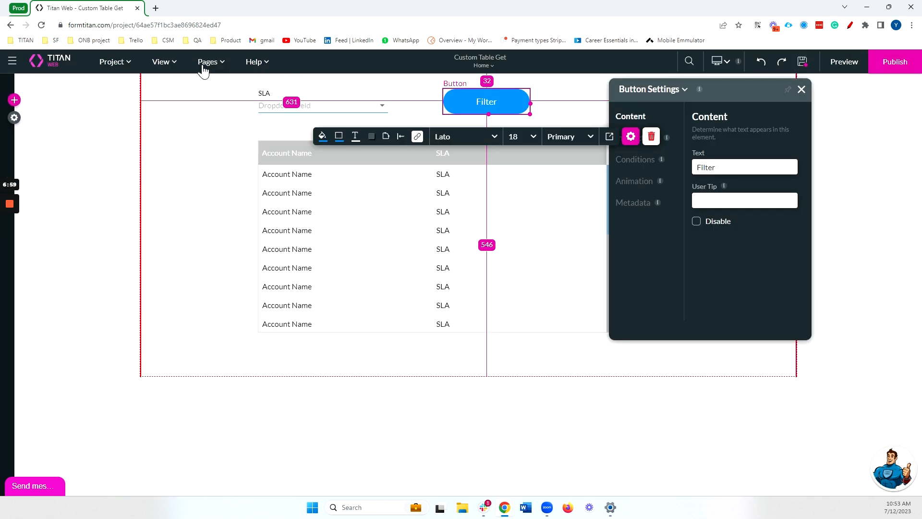
left_click(206, 62)
left_click(273, 85)
left_click(360, 288)
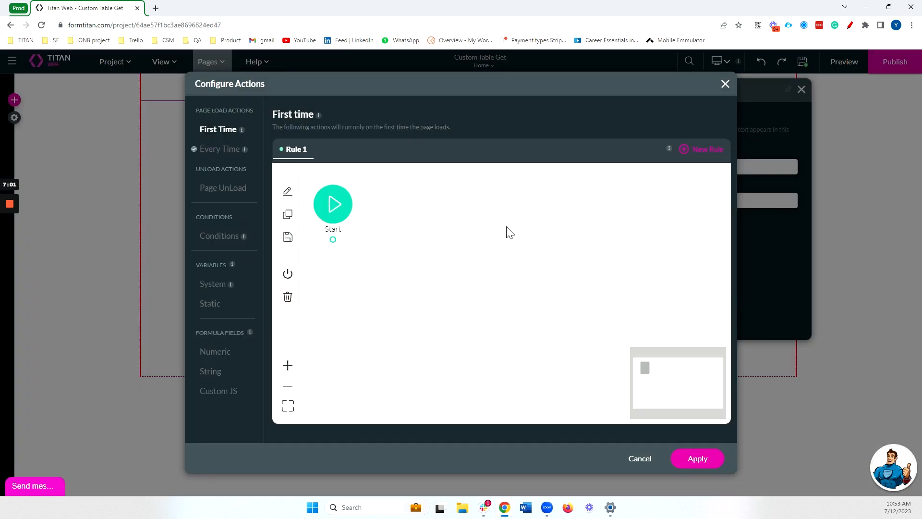
left_click(204, 153)
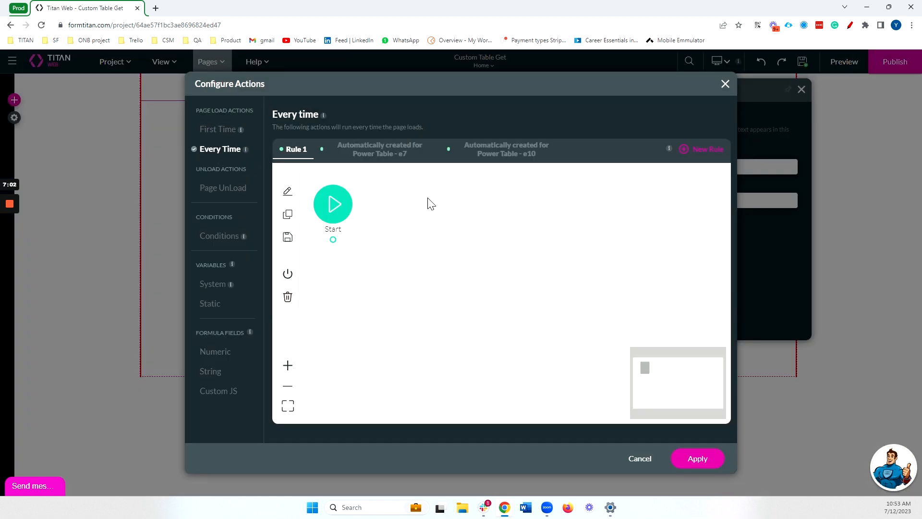
Step: Delete the rule automatically created for Power Table - e7, check the e10 rule's Salesforce action, and apply the page actions
left_click(383, 150)
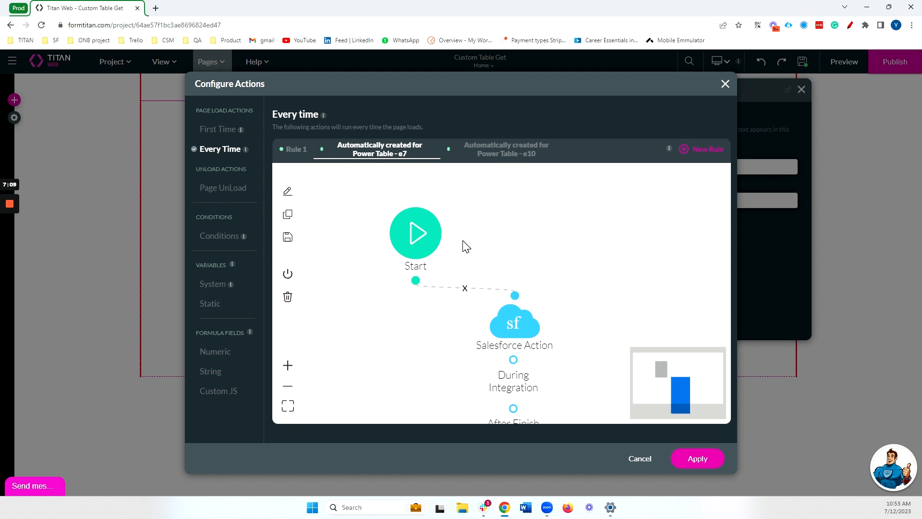
left_click(288, 297)
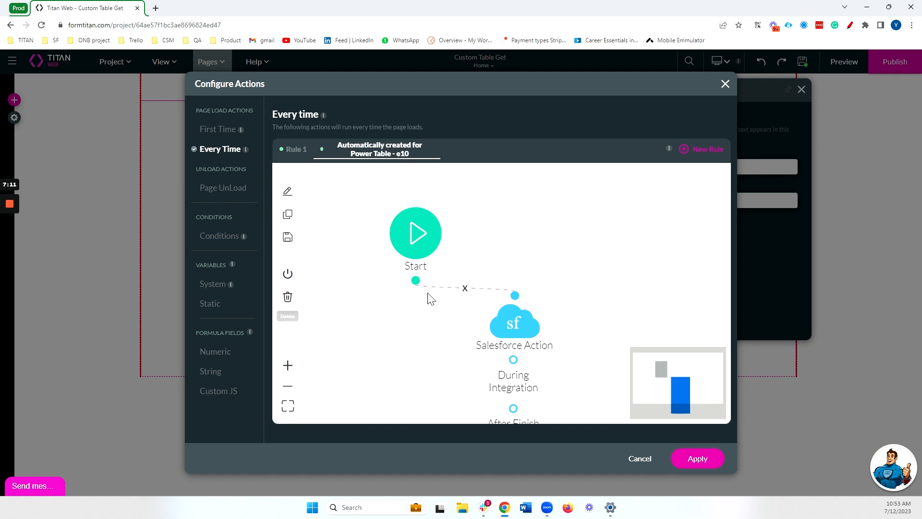
double_click(514, 322)
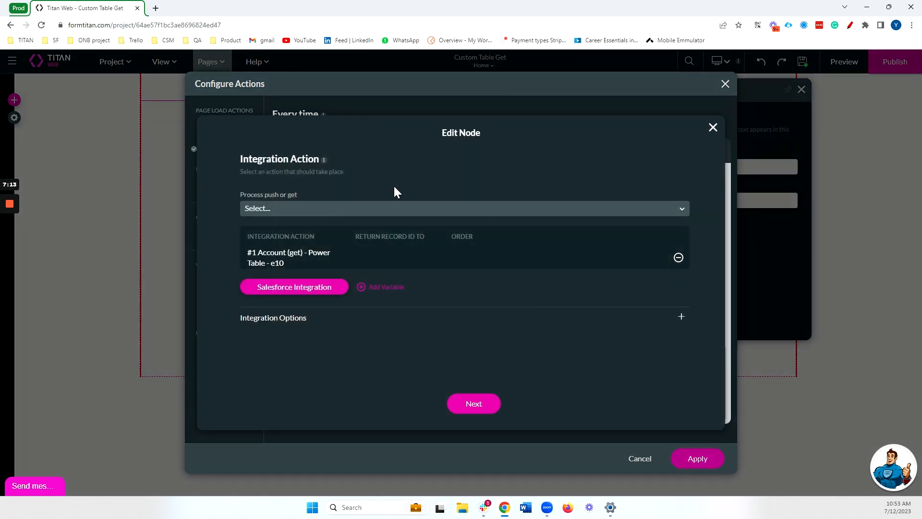
left_click(713, 127)
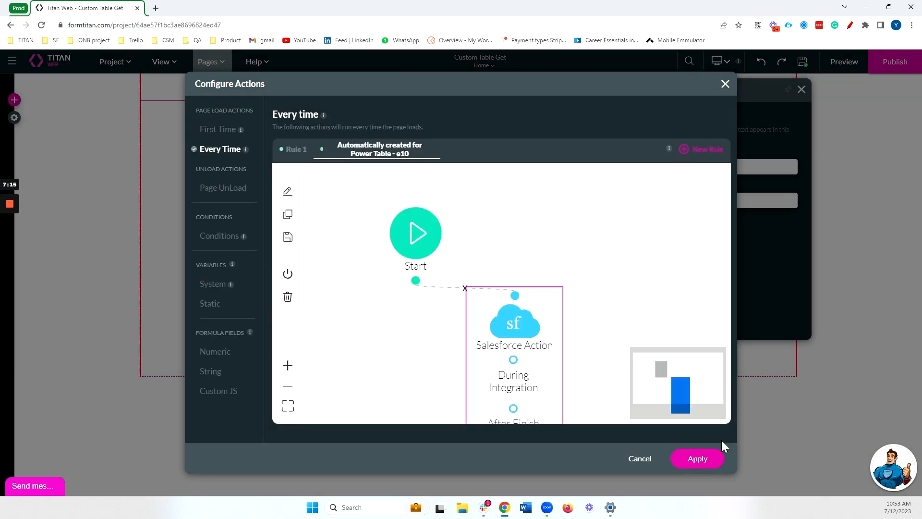
left_click(697, 458)
Step: Preview the page and look through the unfiltered accounts table
left_click(847, 70)
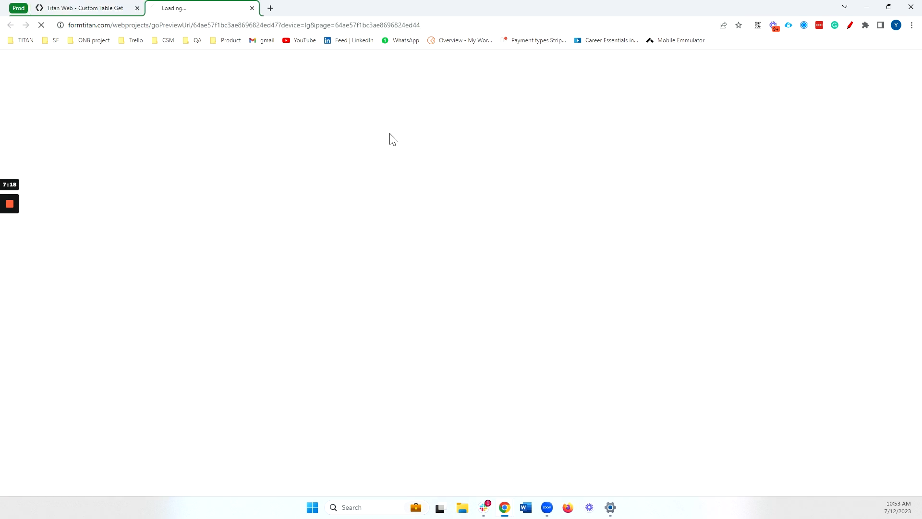
scroll(469, 178, "down", 5)
scroll(470, 179, "up", 5)
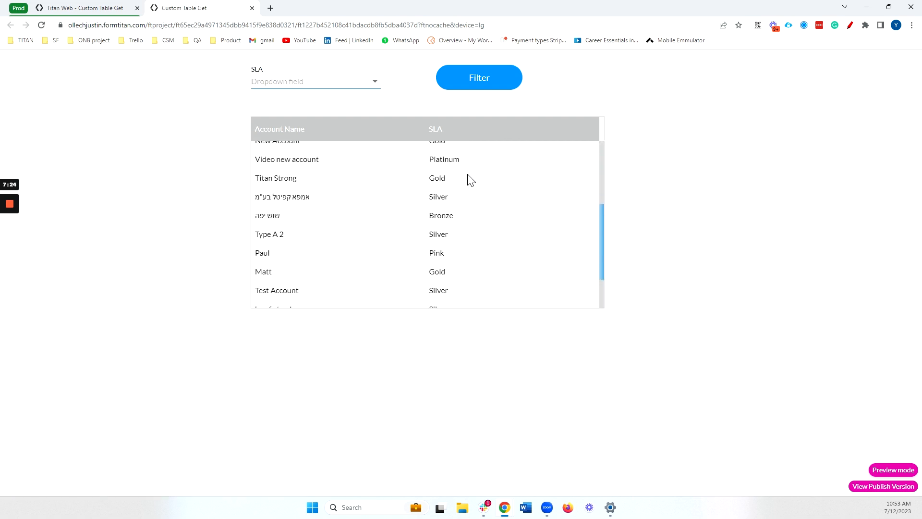
Step: Test the filter in the preview with SLA set to Silver and look through the filtered accounts
left_click(372, 87)
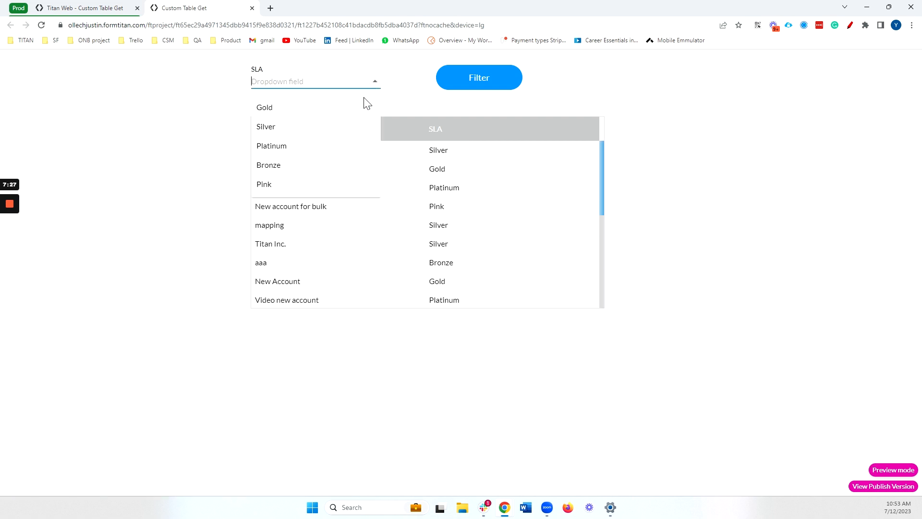
left_click(304, 129)
left_click(459, 82)
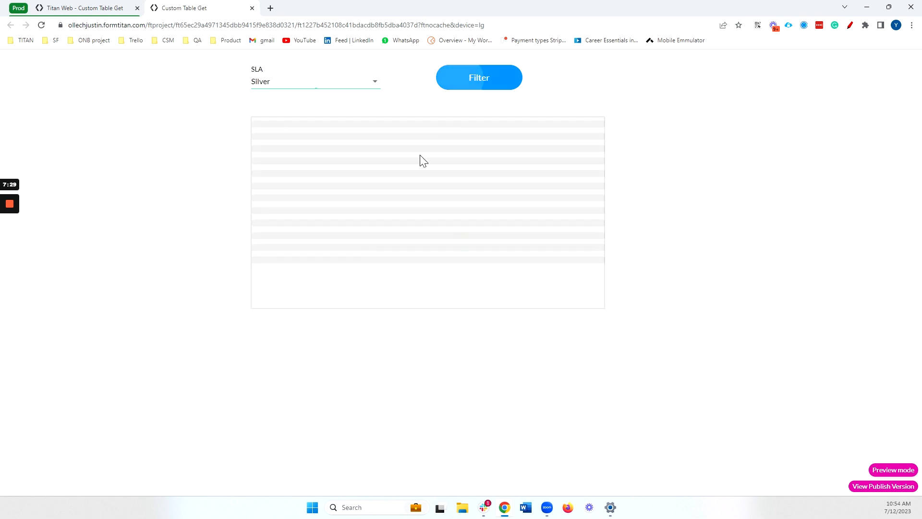
scroll(387, 197, "down", 5)
scroll(389, 198, "up", 5)
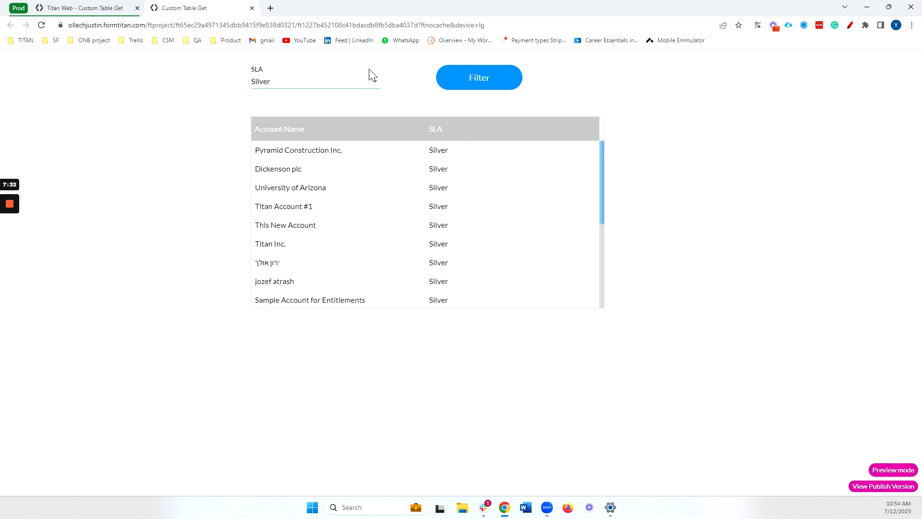
Step: Test the filter with SLA set to Bronze and return to the Custom Table Get project editor
left_click(375, 86)
left_click(322, 167)
left_click(496, 81)
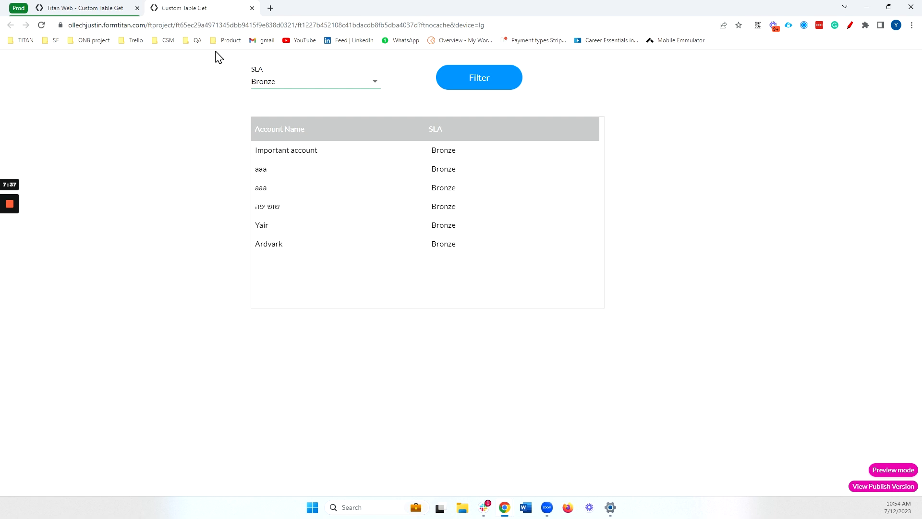
left_click(125, 8)
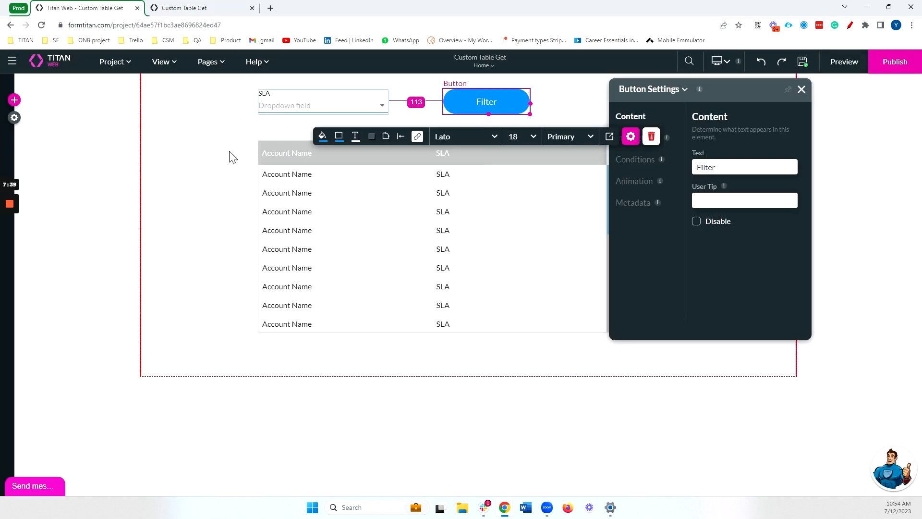